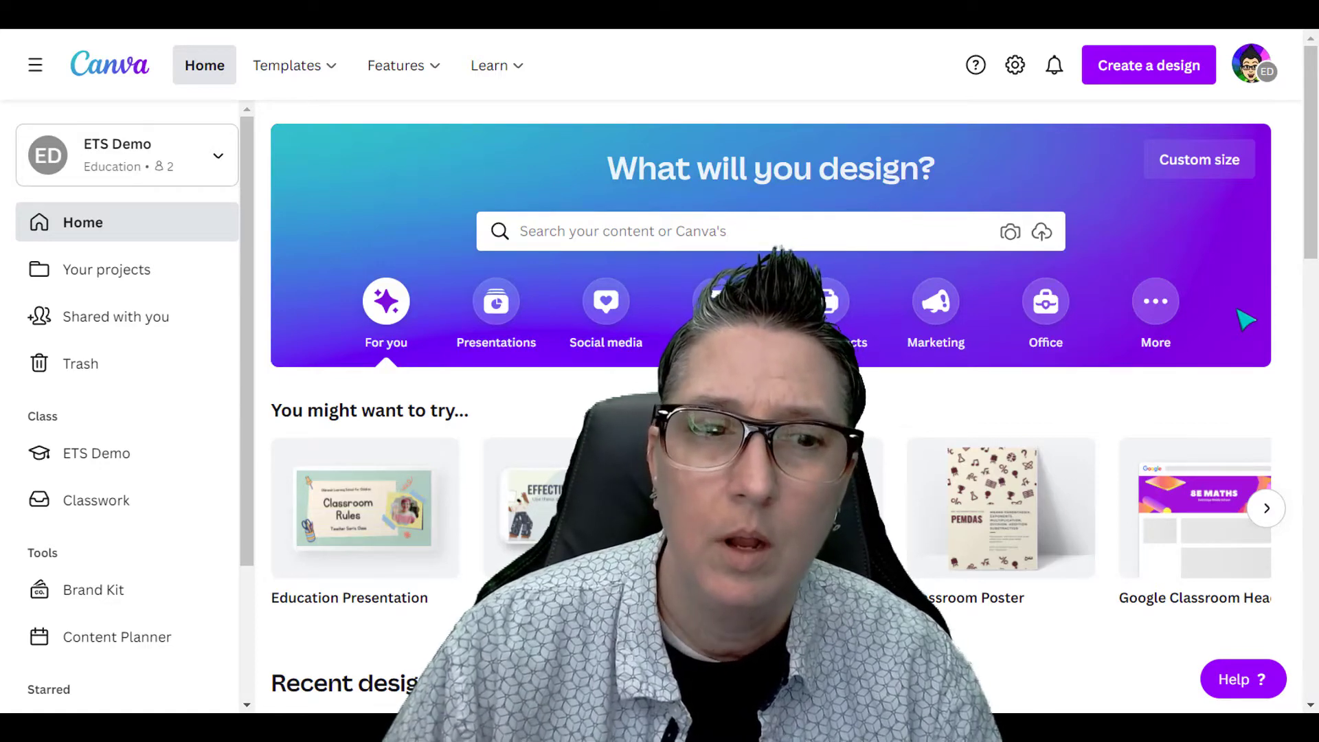
- Open the TT411 brand kit from the brand kit list and look at its uploaded fonts
scroll(130, 440, down, 3)
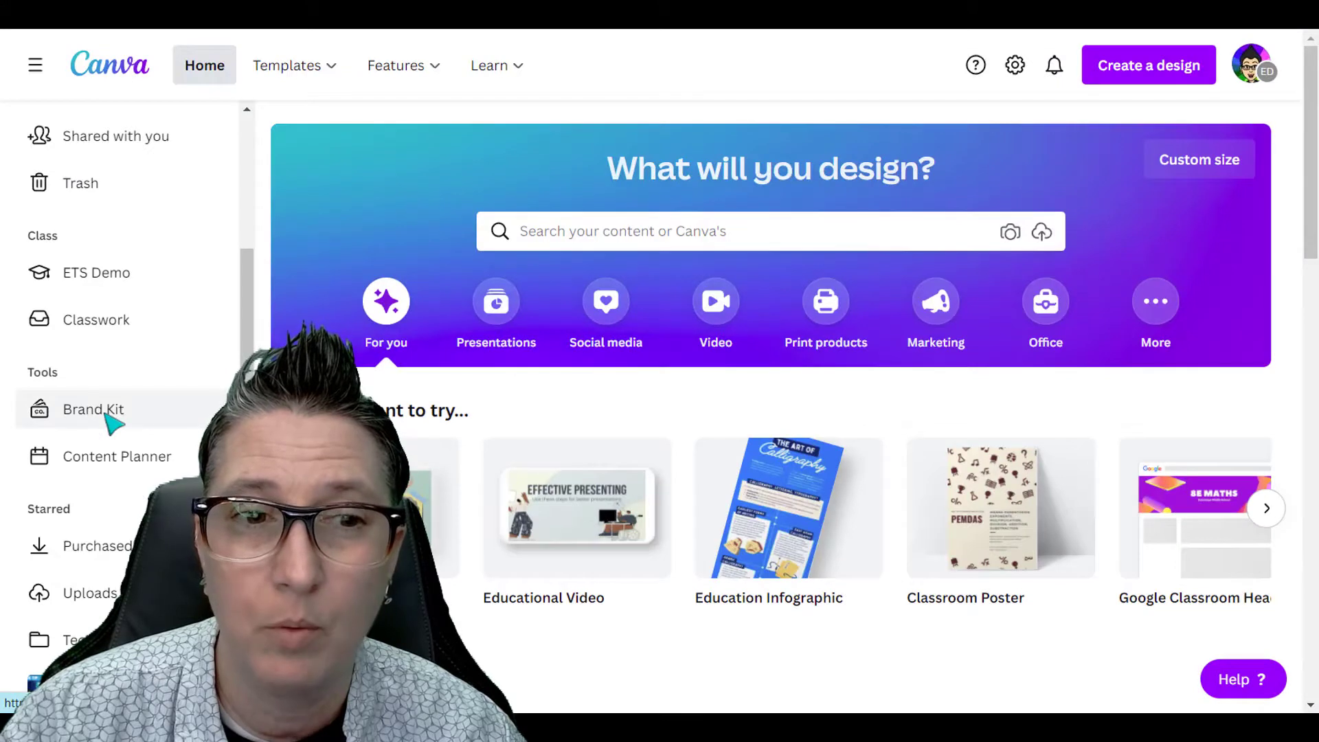
click(206, 141)
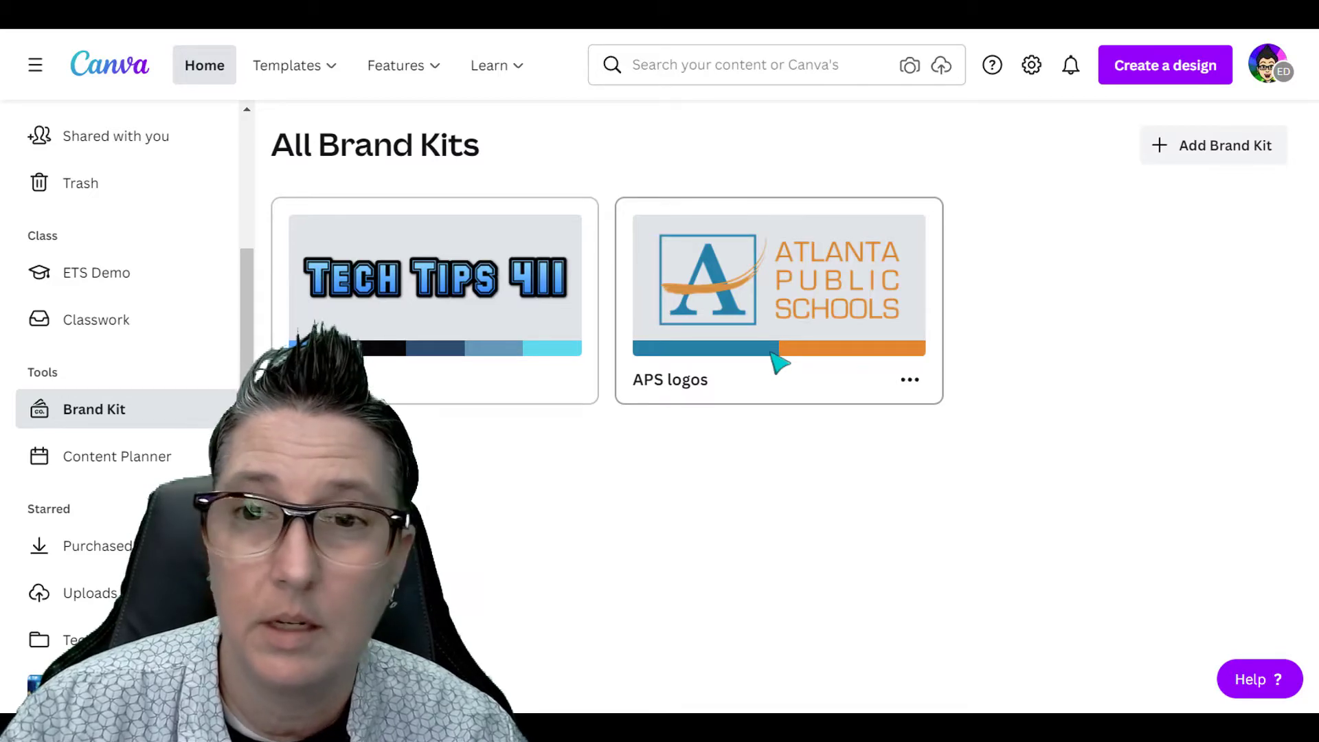
click(532, 311)
scroll(1058, 419, down, 3)
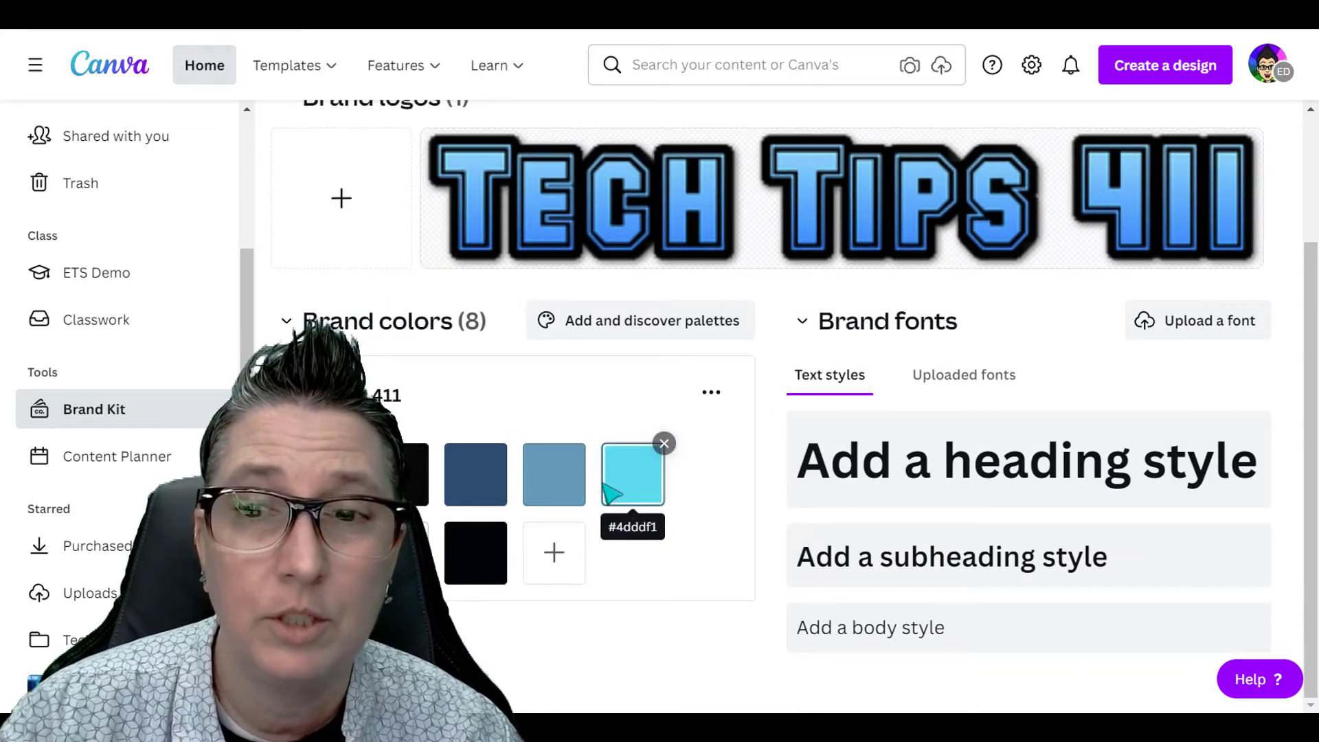
click(964, 375)
- Return to All Brand Kits and start creating a new brand kit
scroll(369, 224, up, 3)
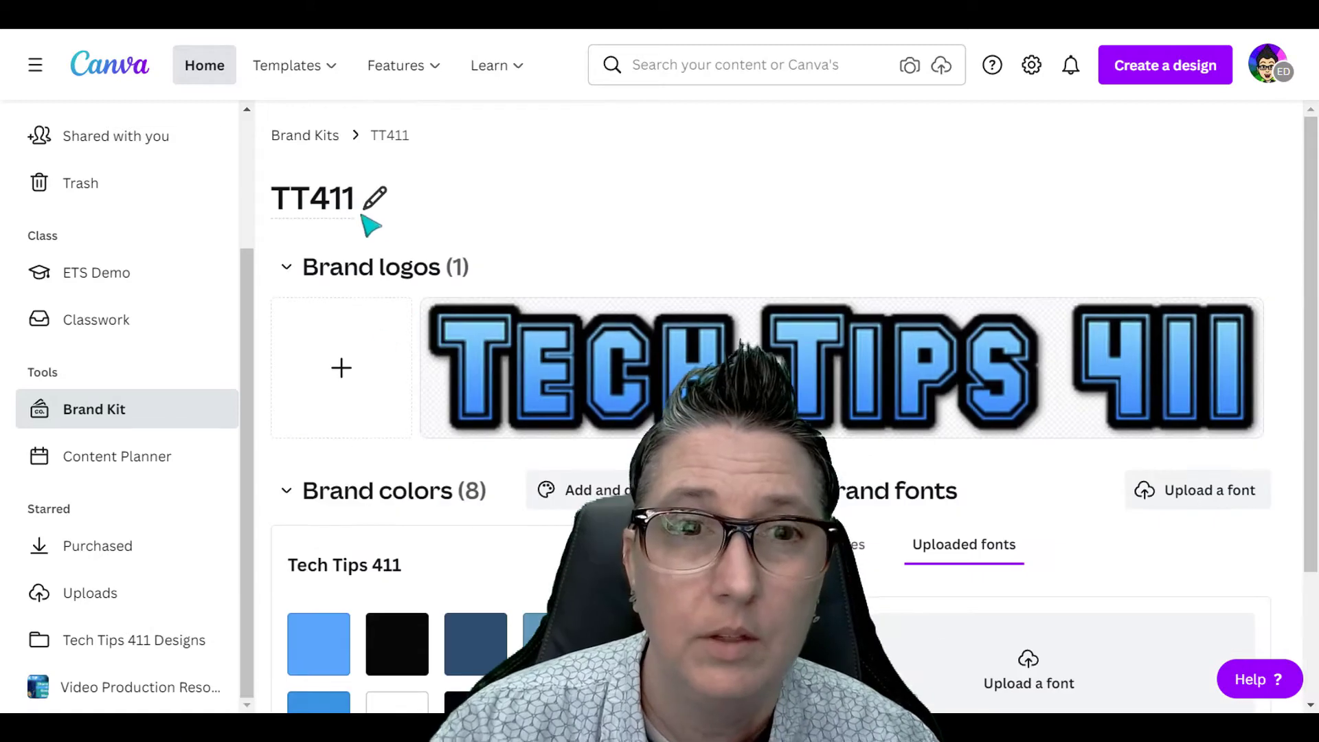
click(326, 137)
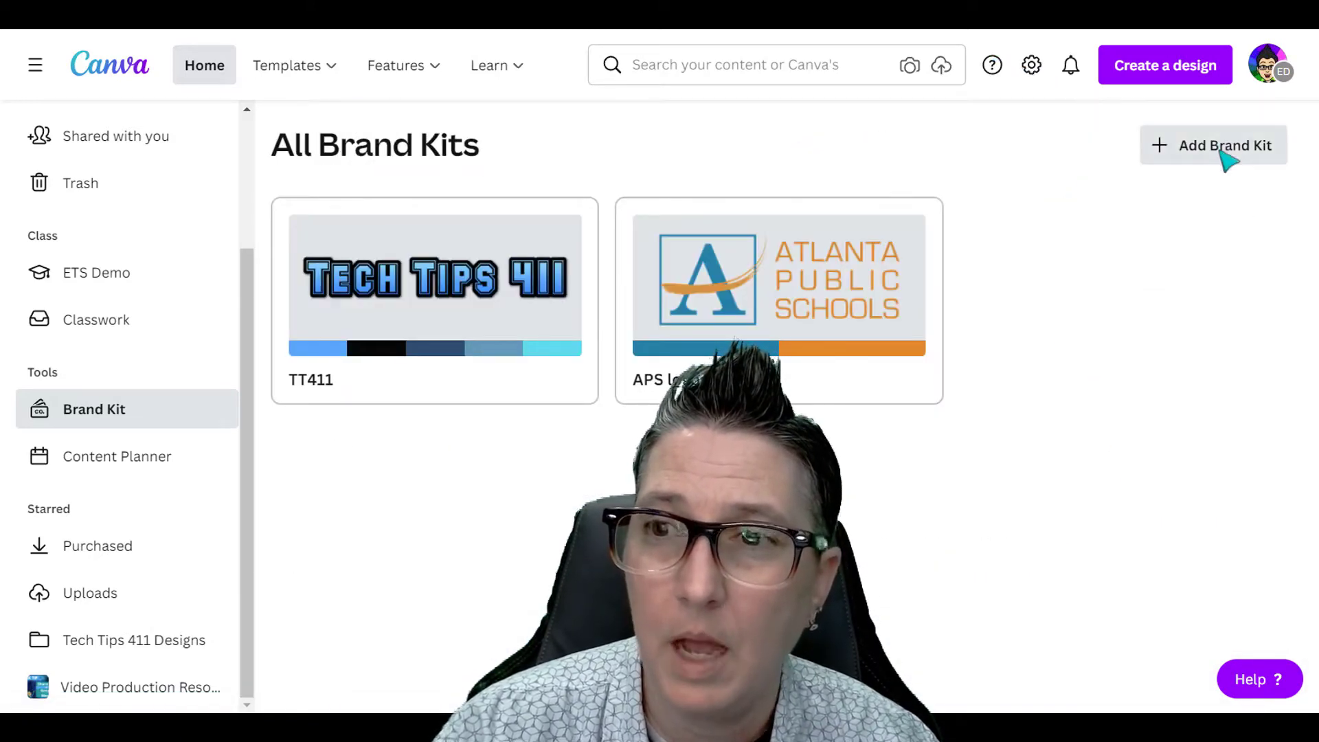
click(1223, 154)
- Create the new brand kit with the name DEMO
click(646, 341)
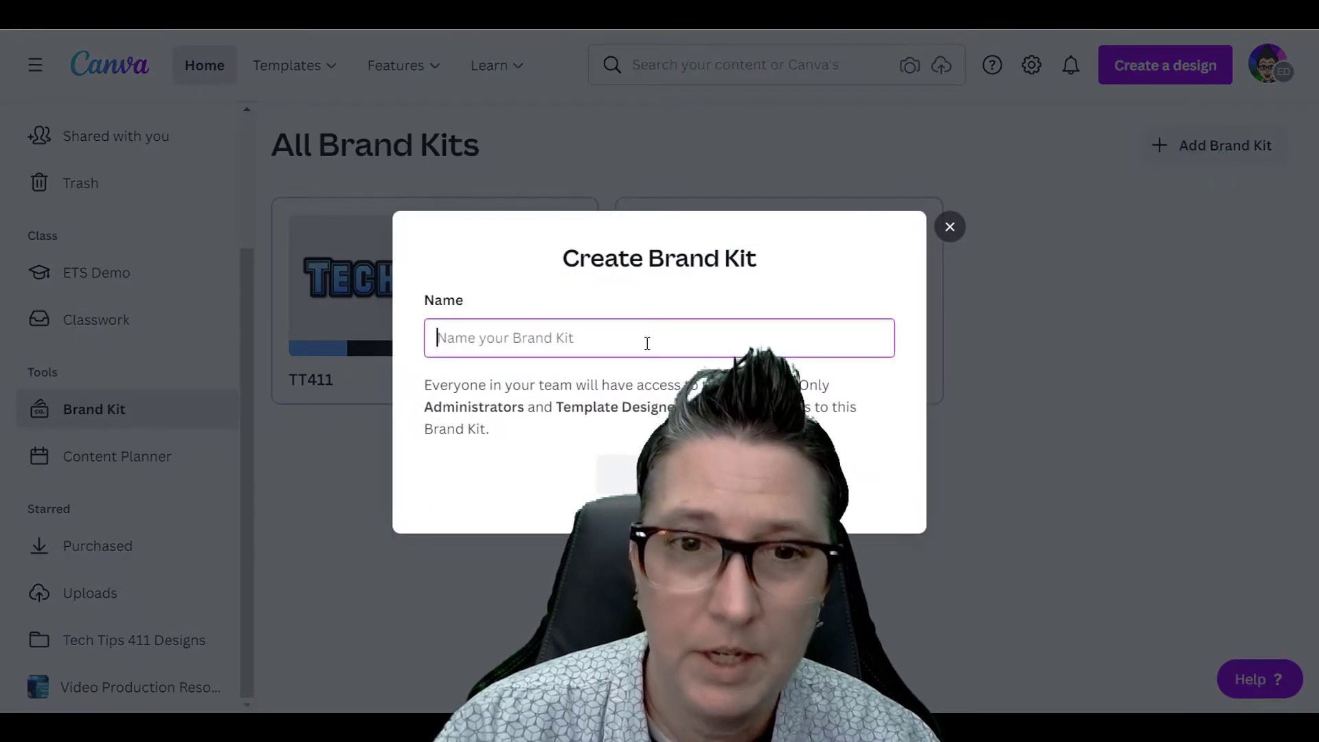
text(DEMO)
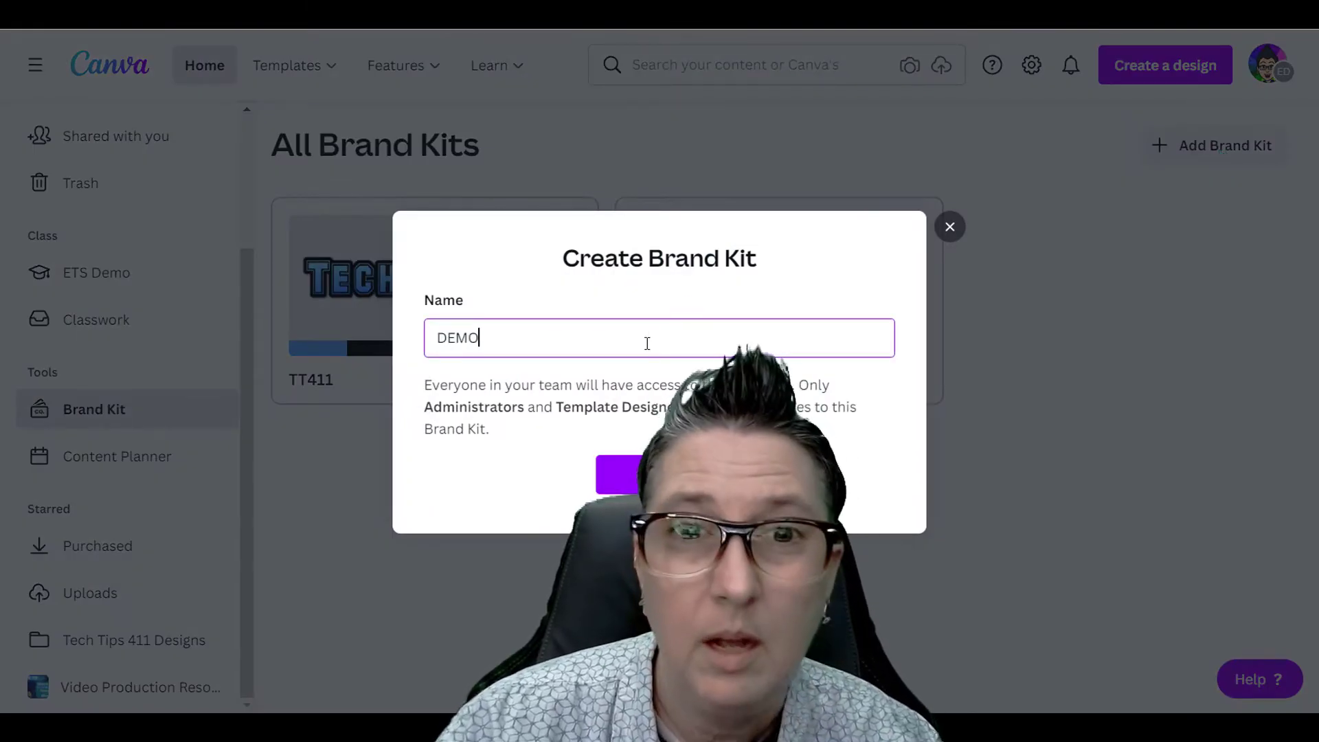
key(Return)
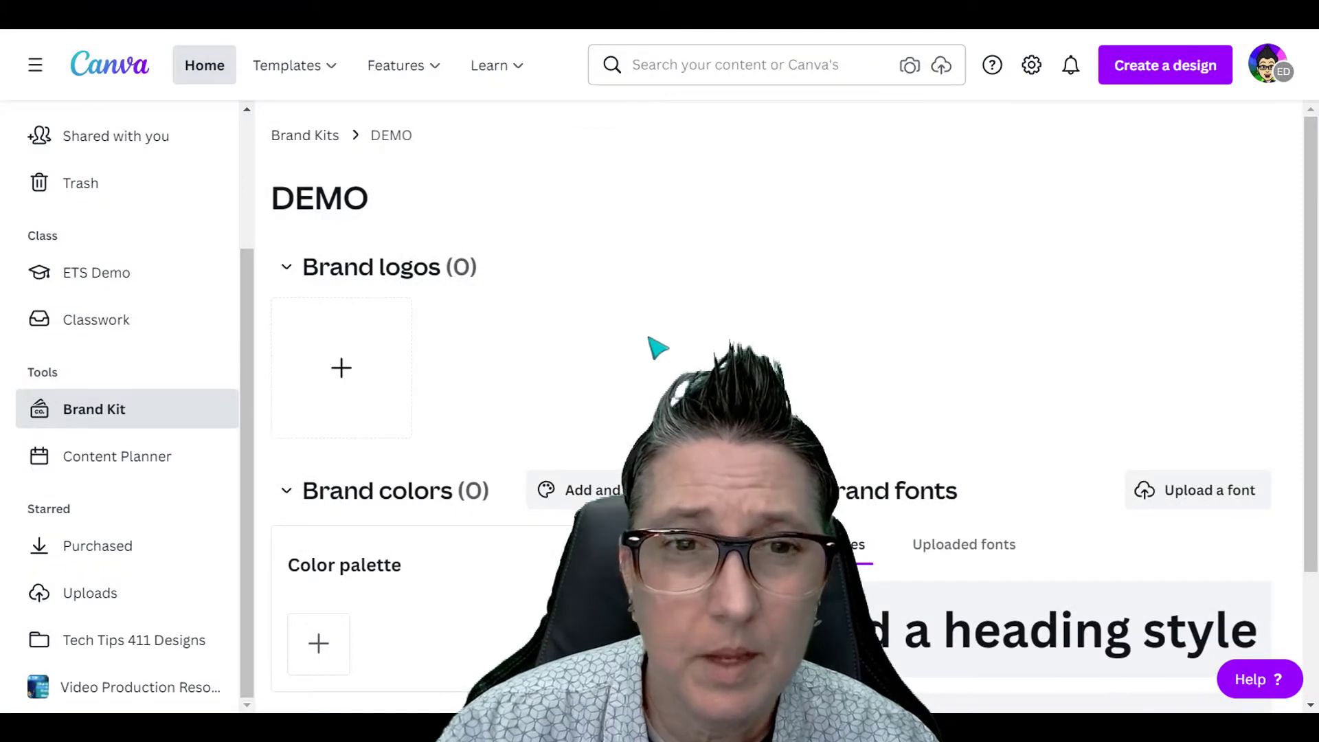
- Upload tech tips 411 logo.png as the DEMO kit's brand logo
click(341, 370)
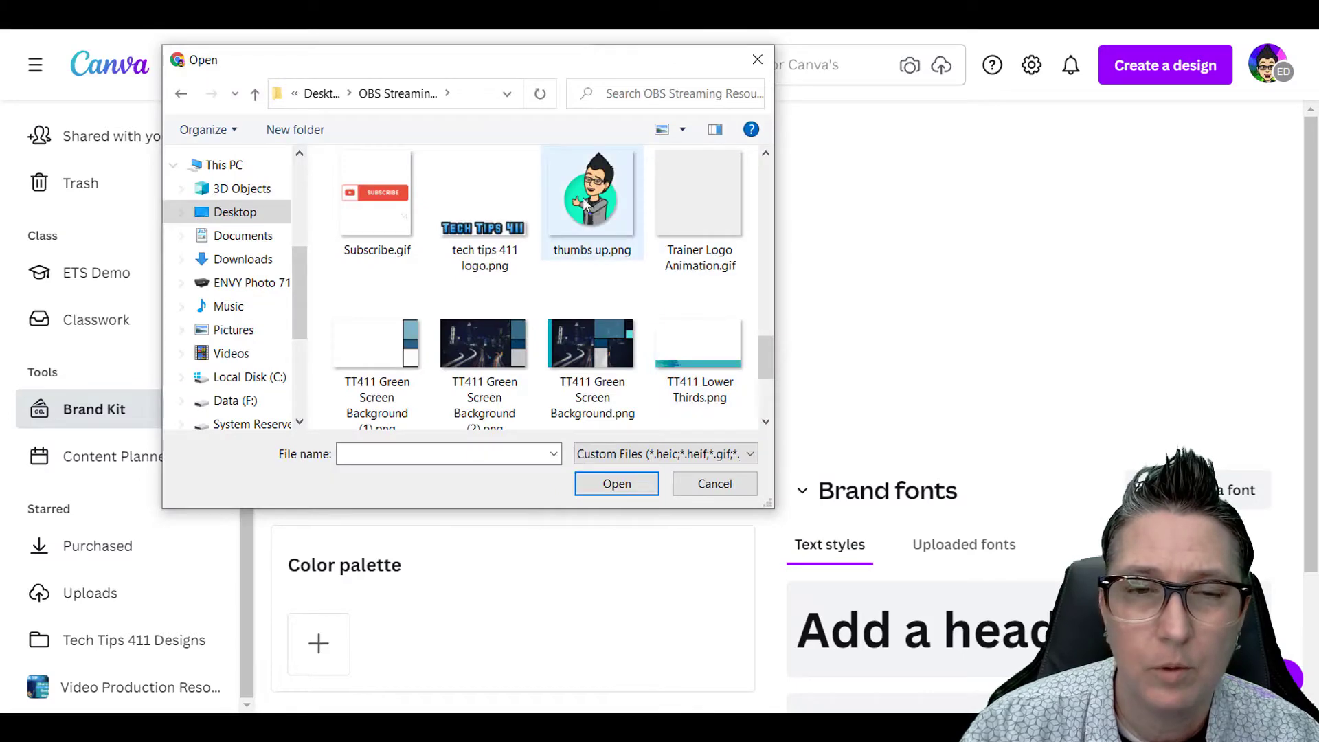
double_click(484, 213)
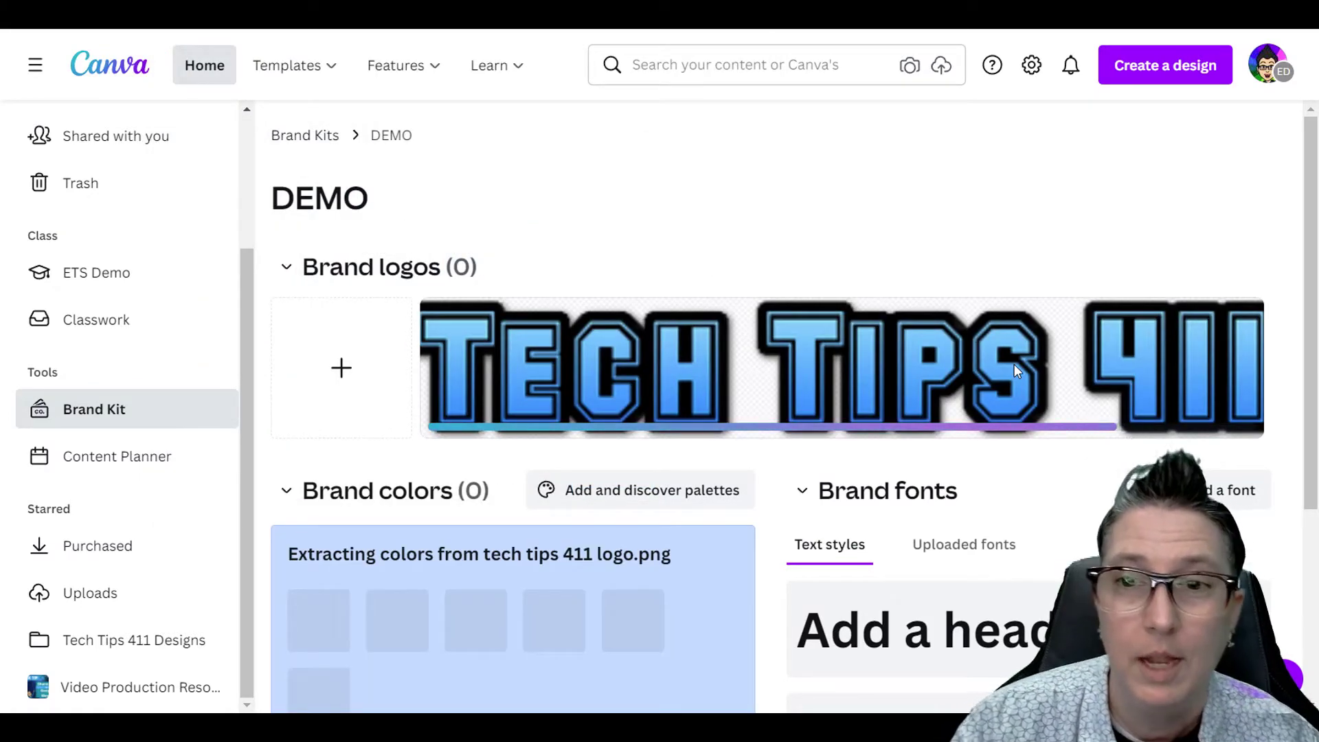
scroll(892, 377, down, 1)
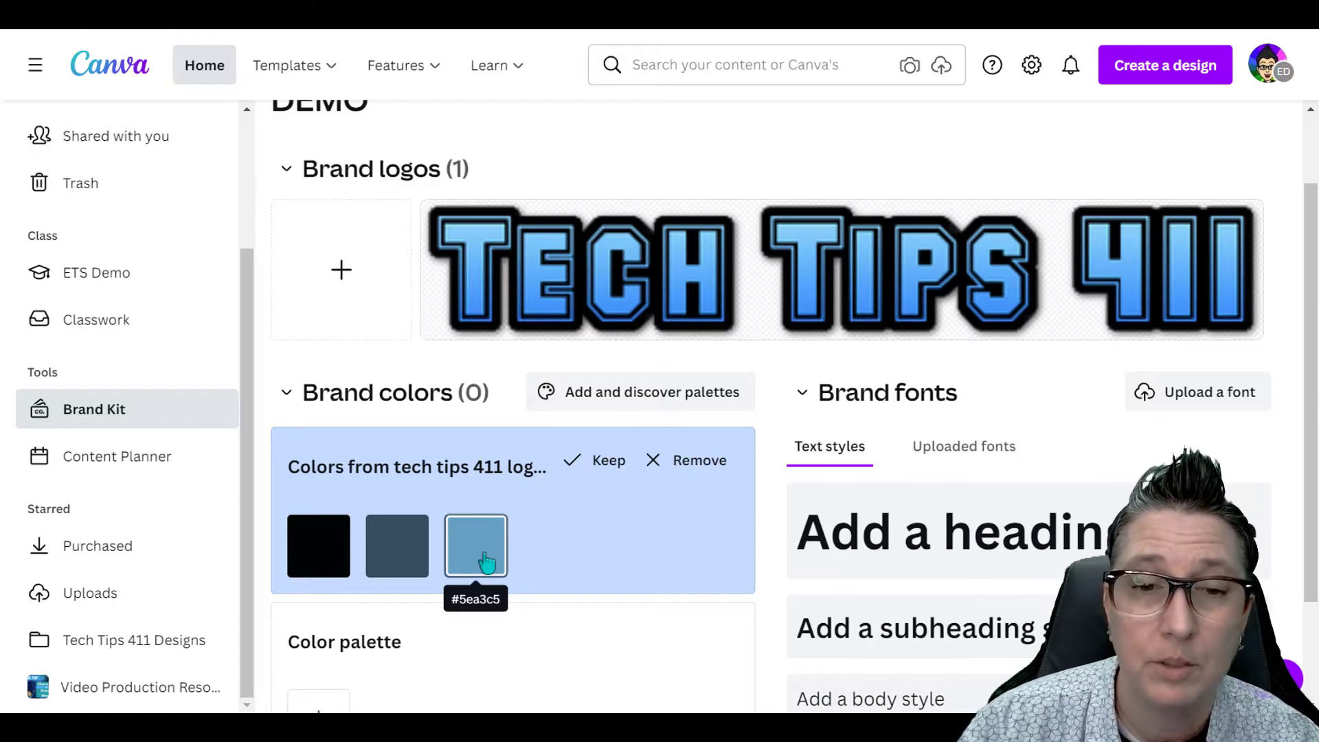
- Keep the three logo colours and add a teal #077F86 swatch to the palette
click(607, 461)
scroll(610, 522, down, 1)
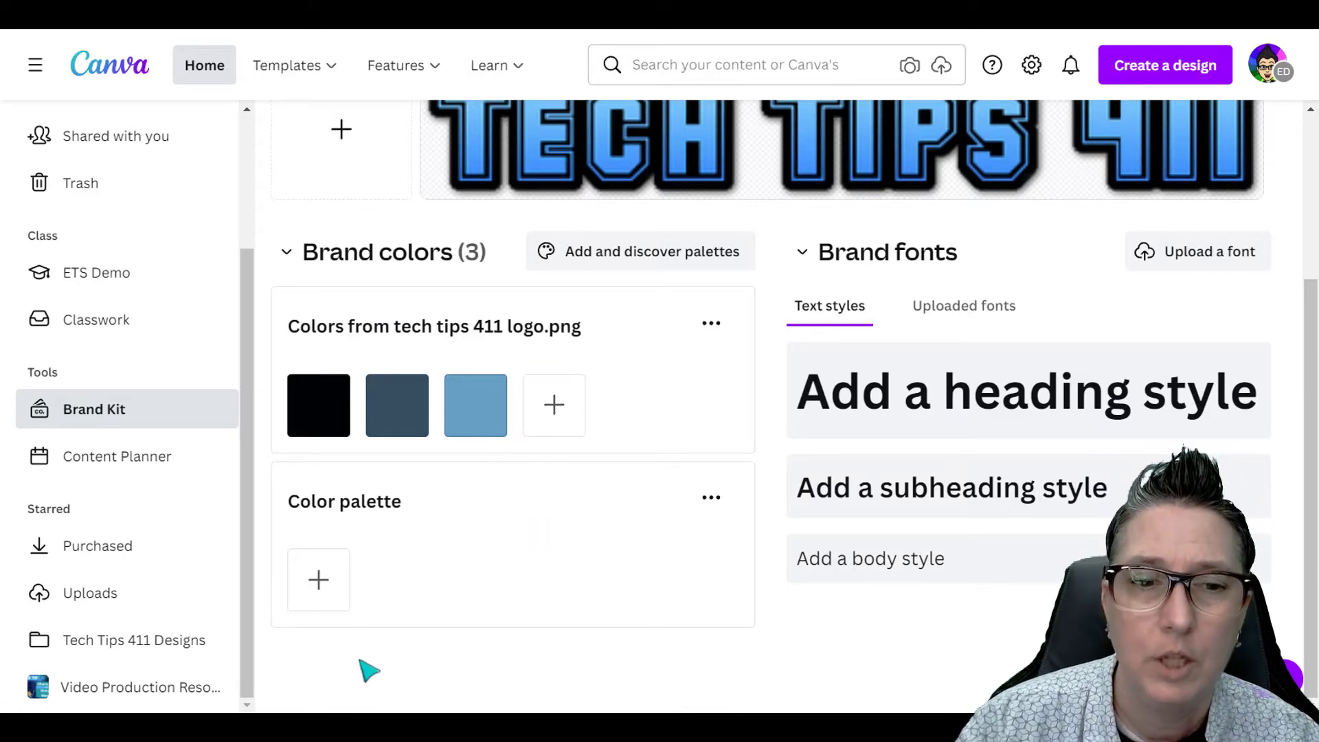
click(319, 579)
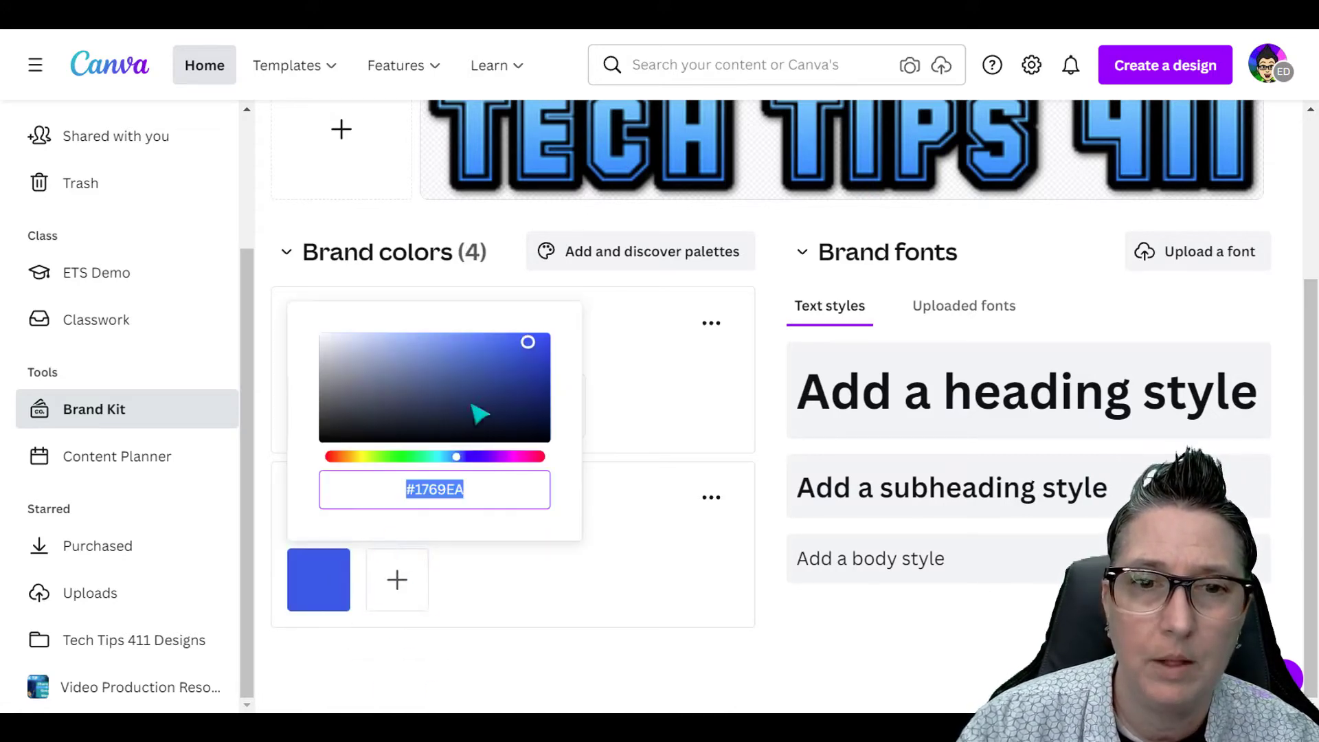
drag(535, 349, 539, 384)
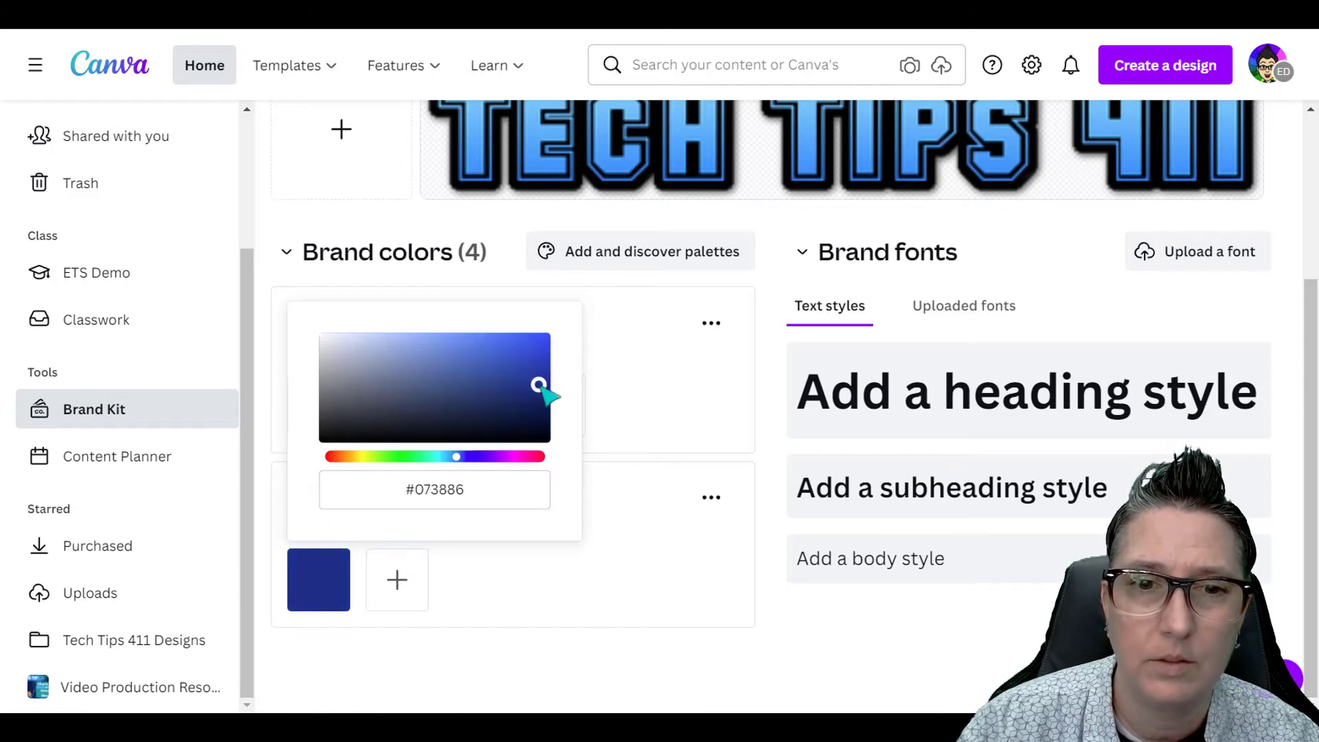
click(453, 458)
drag(455, 459, 437, 461)
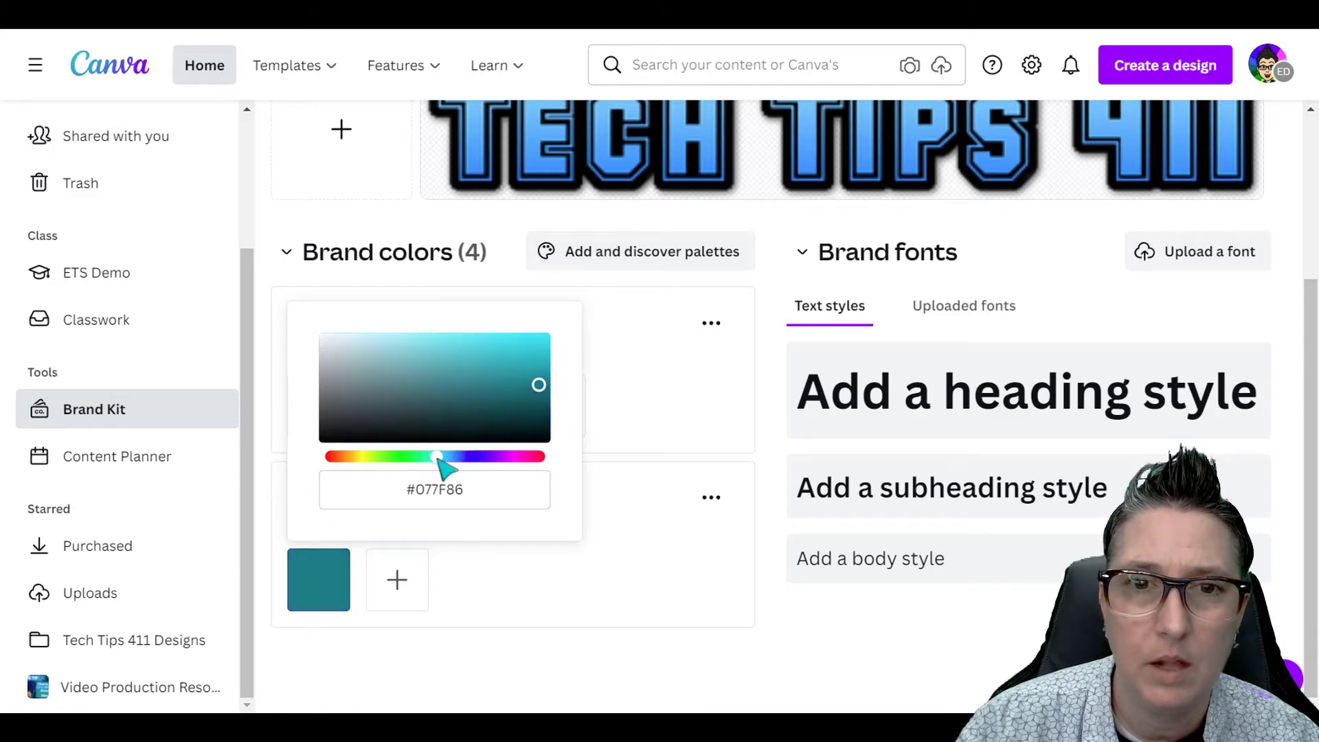
click(396, 579)
- Add a second swatch set to navy #0D264B
click(397, 579)
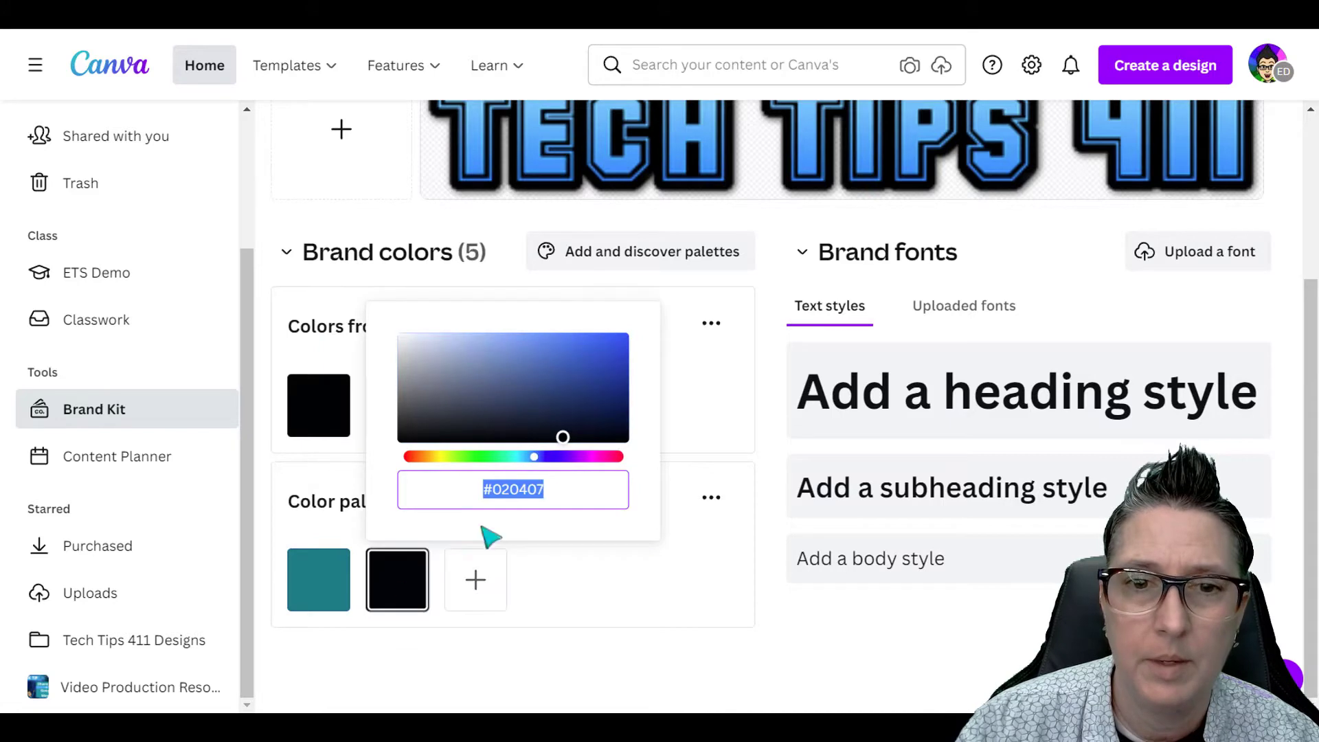
mouse_move(562, 440)
mouse_down()
mouse_move(600, 422)
mouse_move(591, 412)
mouse_up()
click(572, 585)
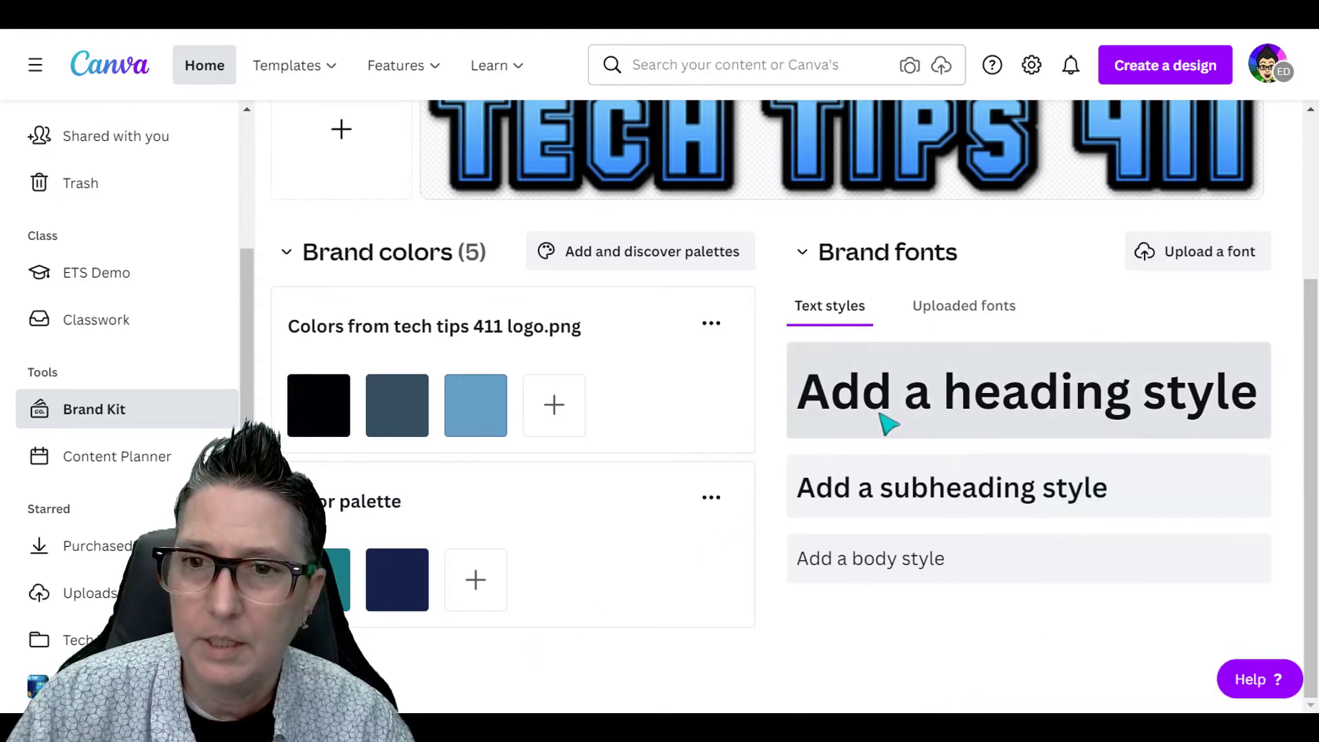
- Set Gagalin as the DEMO kit's heading font, then go back to All Brand Kits
click(1007, 410)
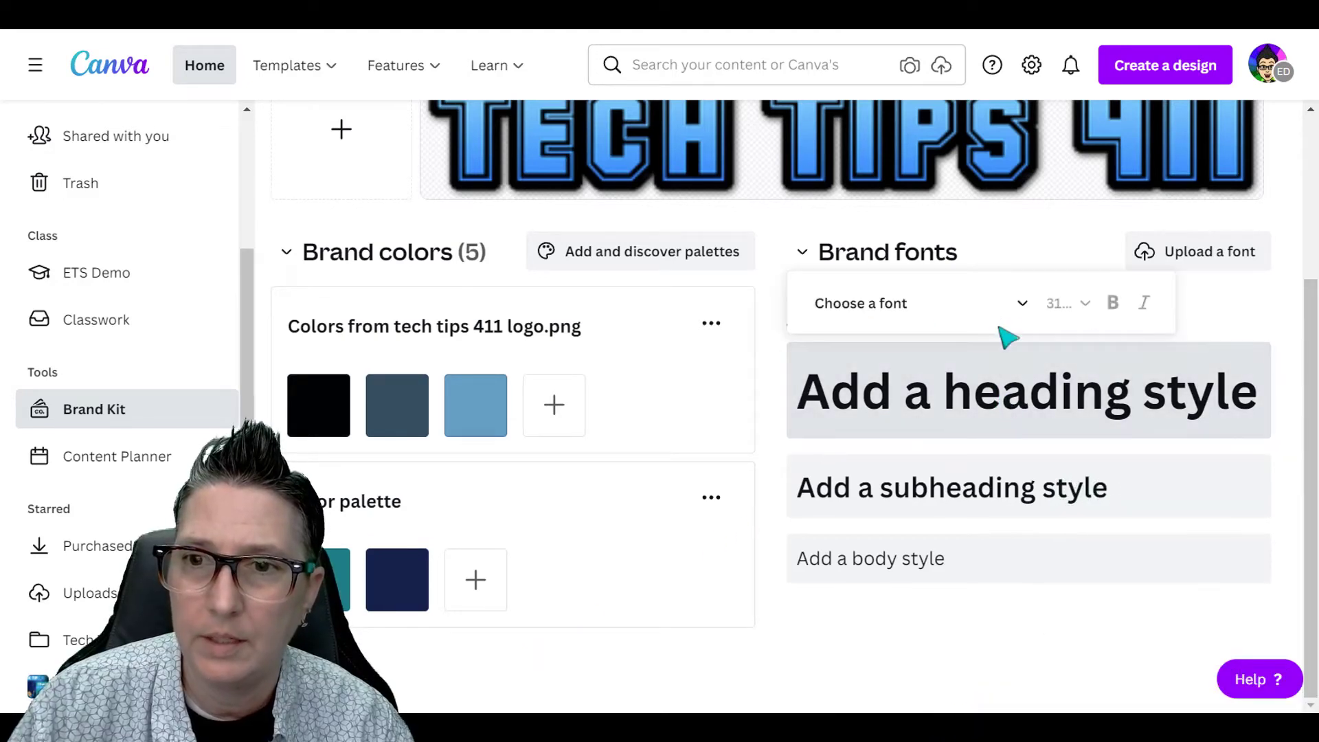
click(1023, 305)
scroll(968, 586, down, 3)
scroll(971, 586, down, 5)
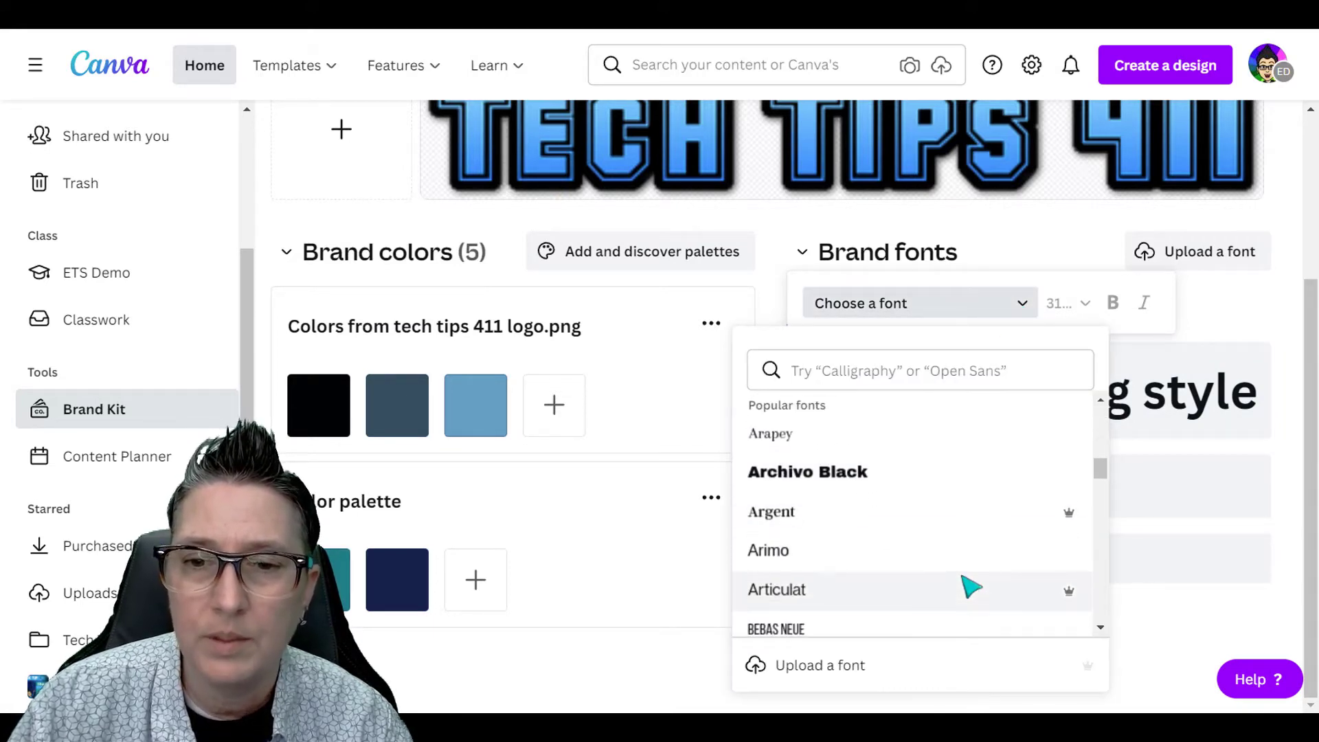
scroll(971, 586, down, 2)
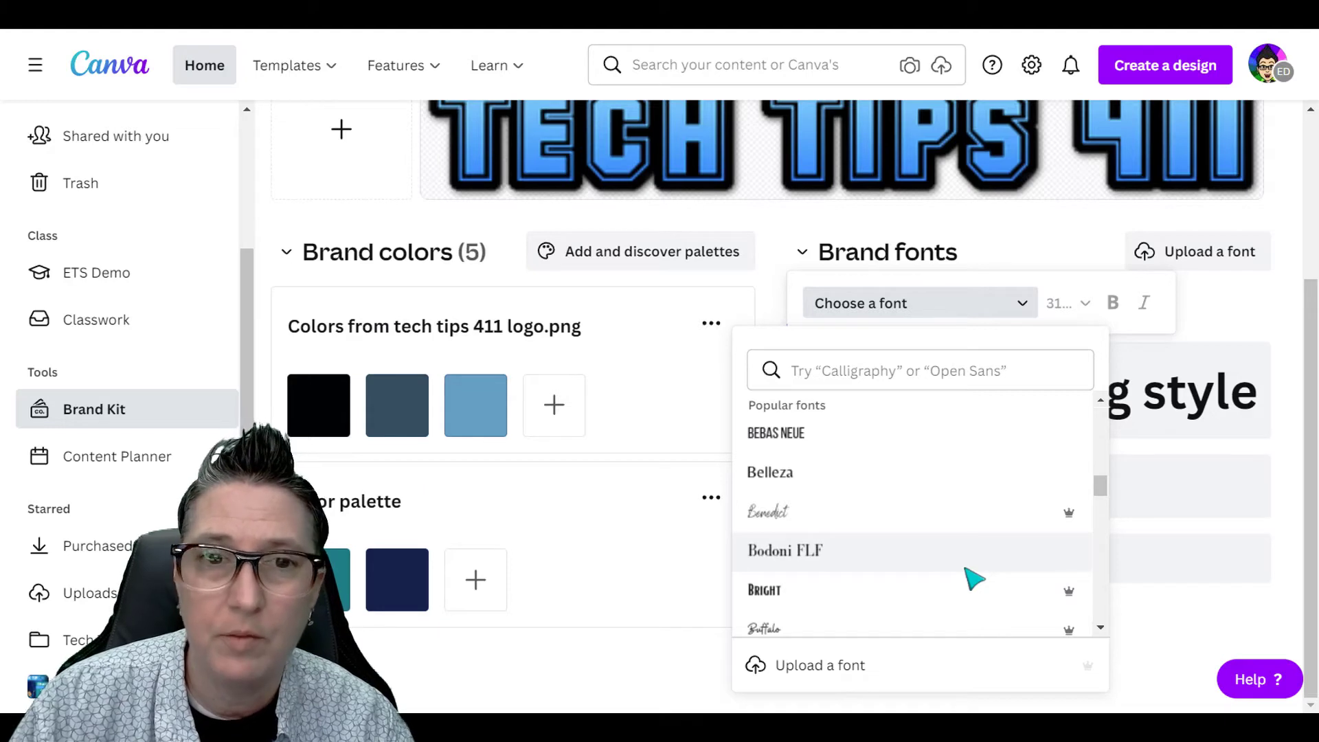
scroll(838, 598, down, 6)
scroll(840, 597, down, 5)
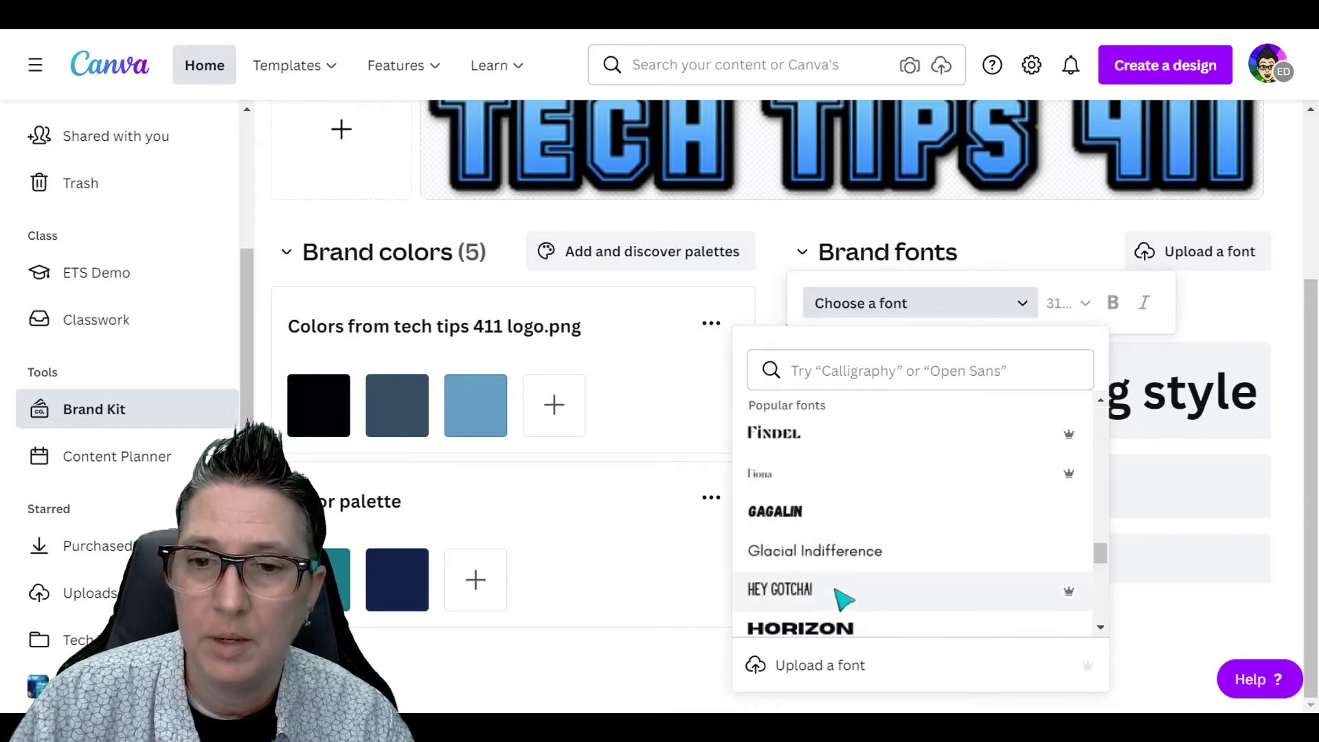
scroll(900, 591, down, 2)
scroll(893, 570, up, 1)
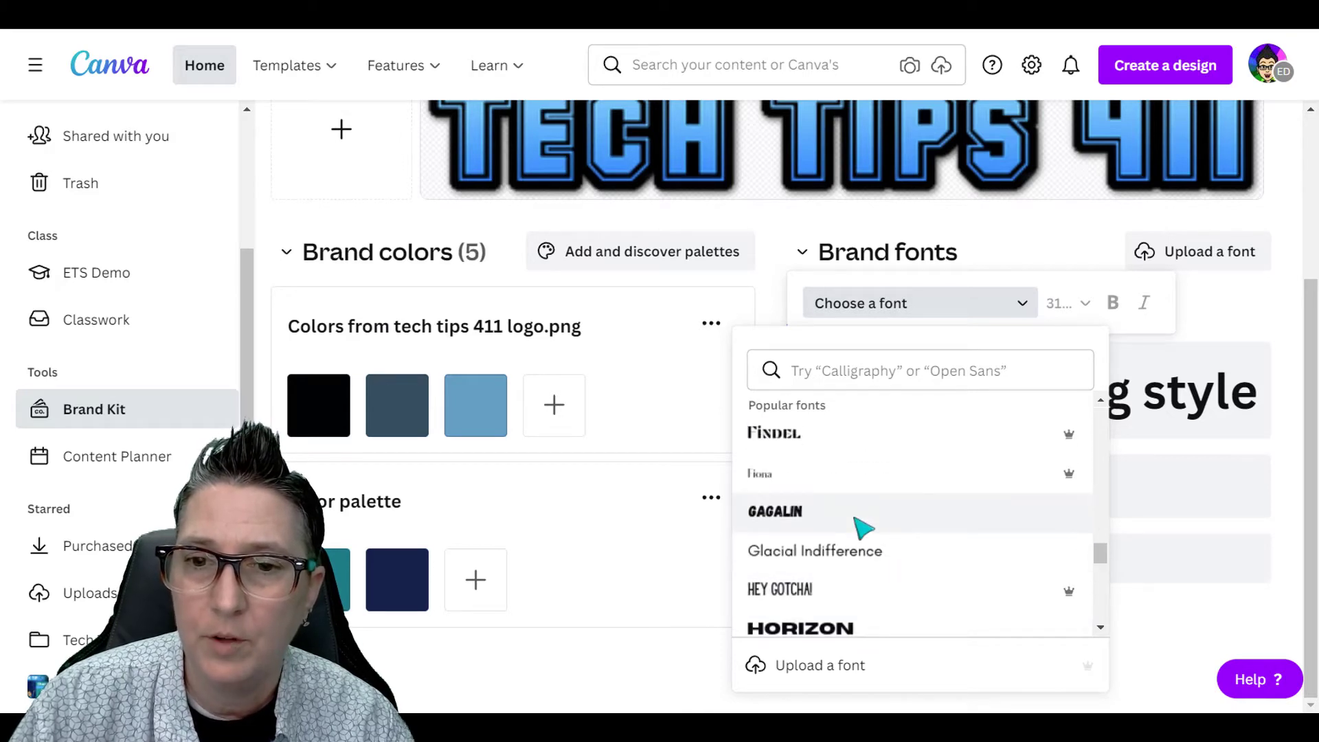
click(862, 518)
click(1266, 520)
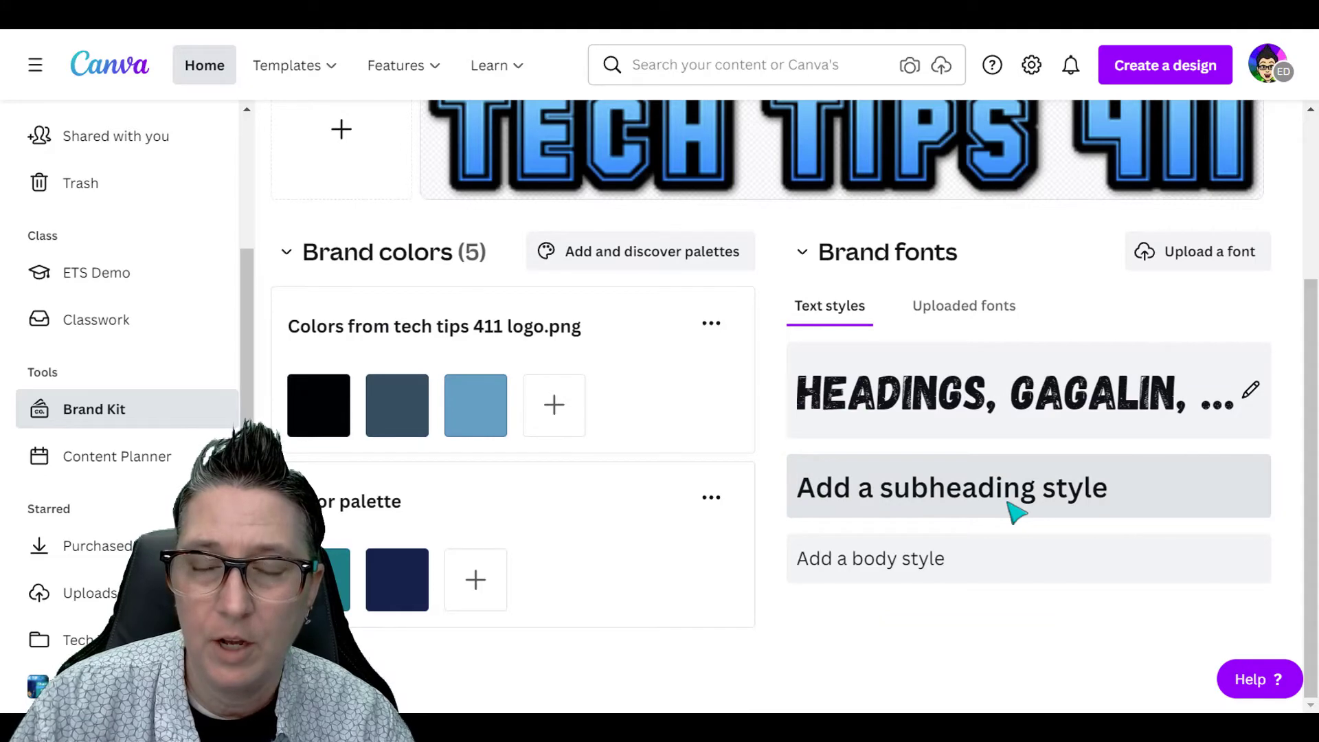
click(998, 313)
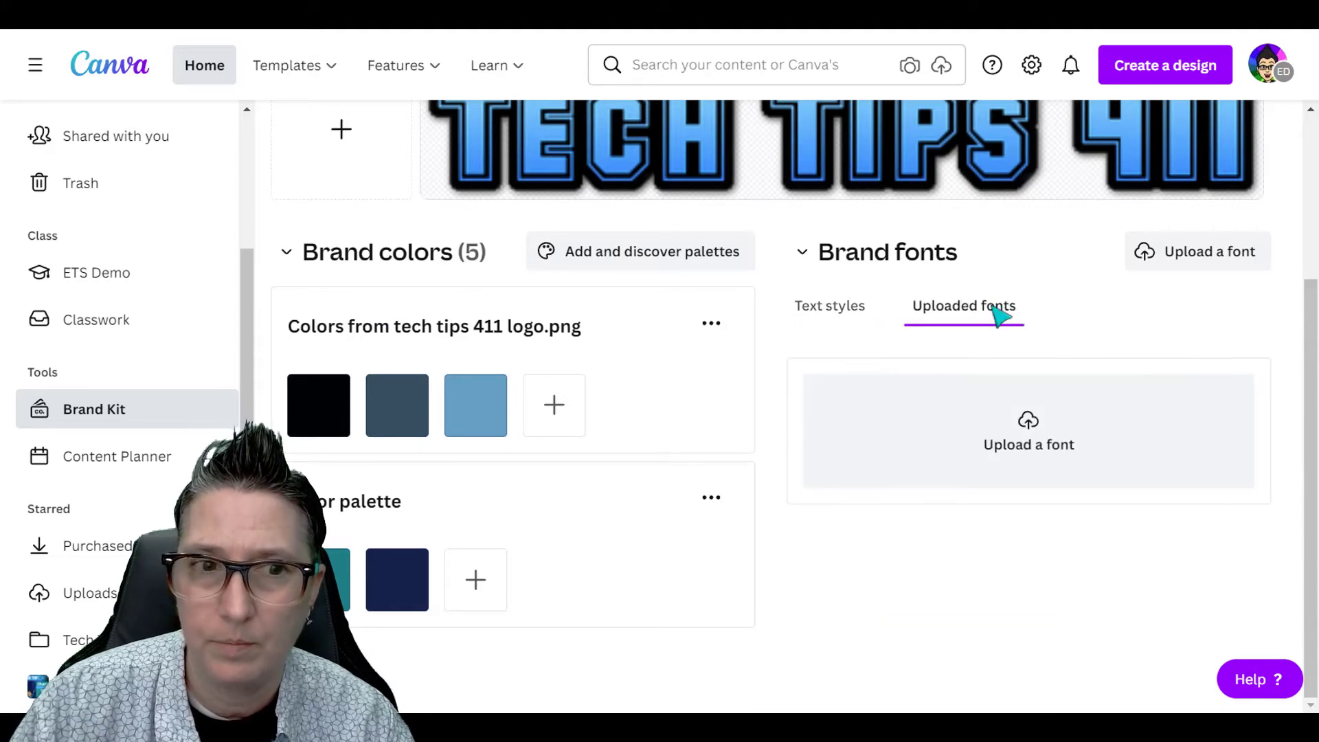
click(171, 415)
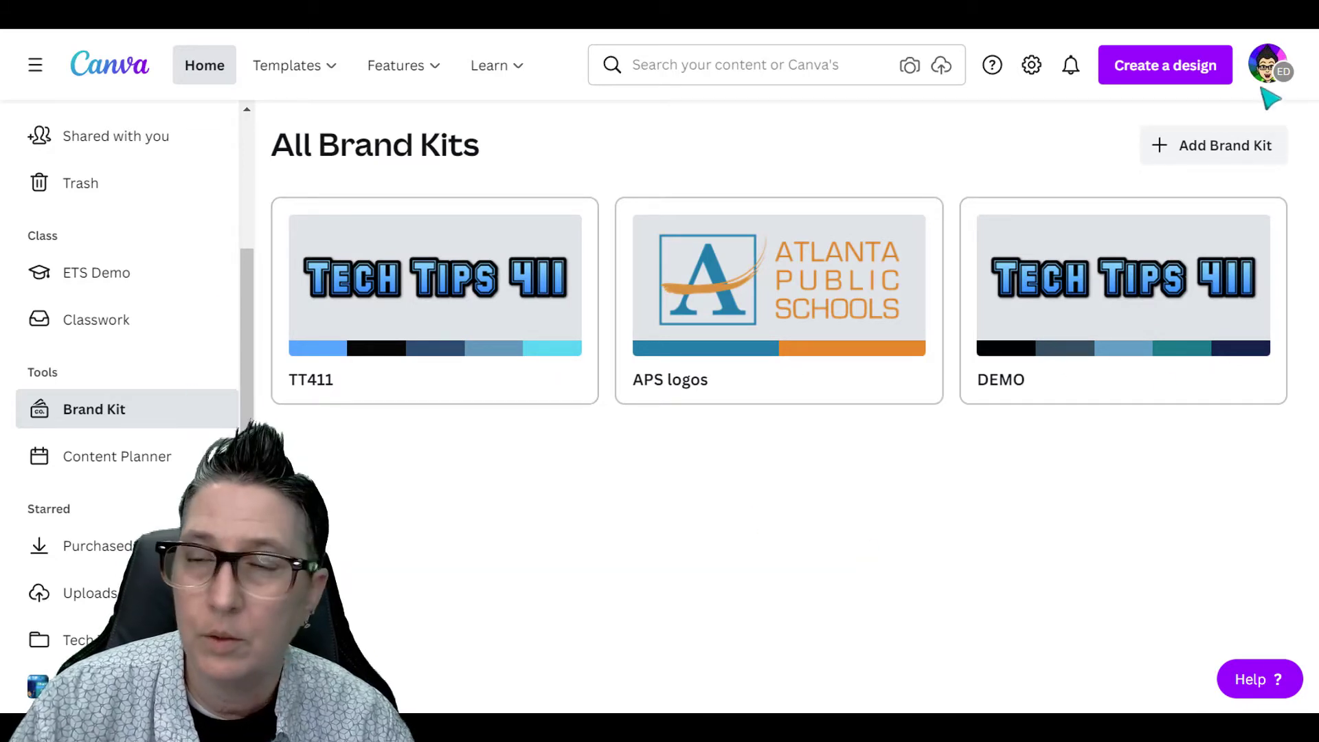
- Create a new Educational Video design
click(1190, 72)
click(977, 233)
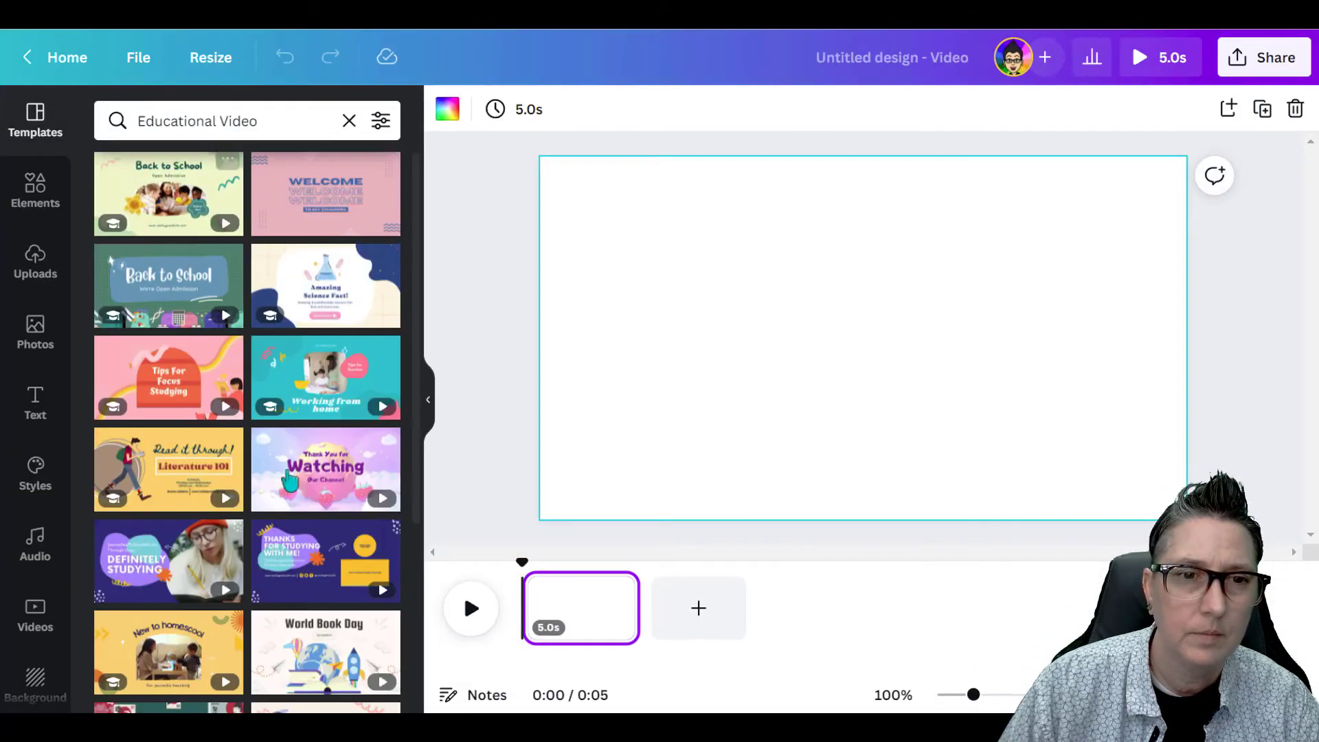
scroll(289, 479, down, 3)
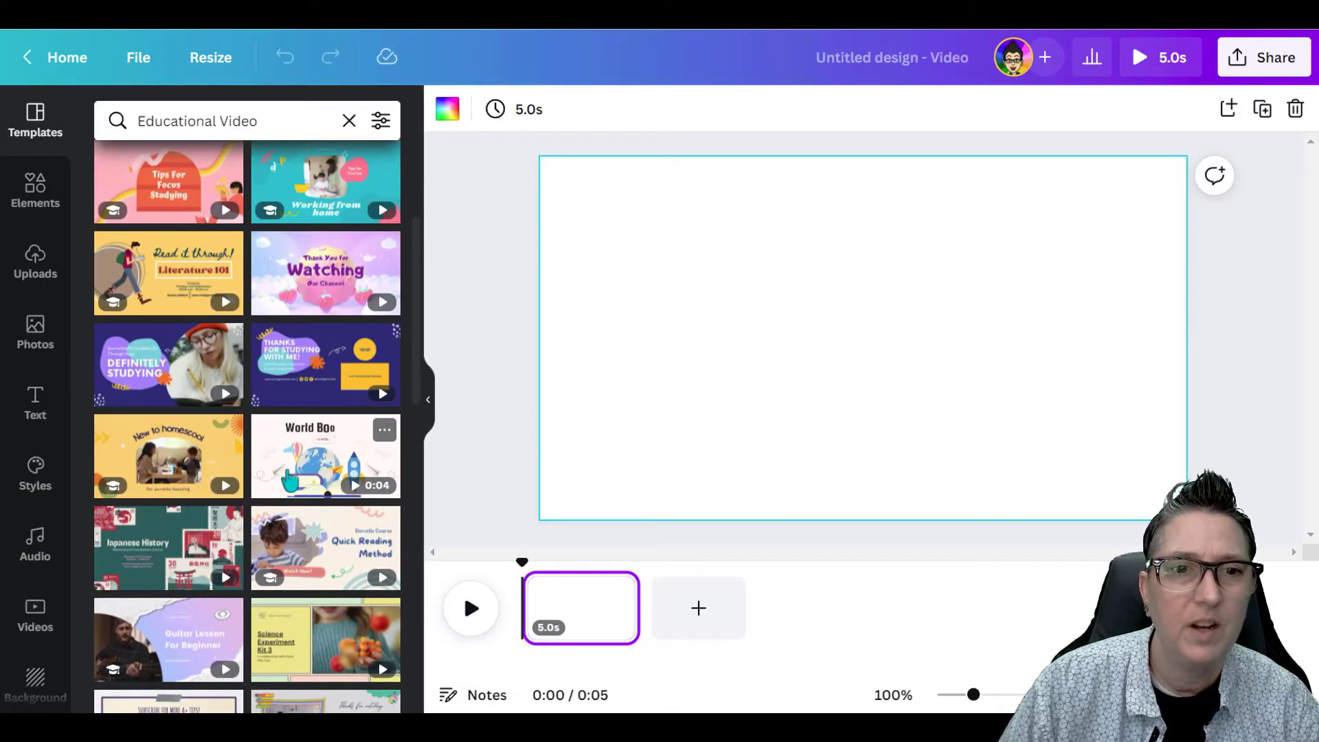
- Apply the Working From Home template to all pages in its yellow Glacial Indifference style
click(323, 185)
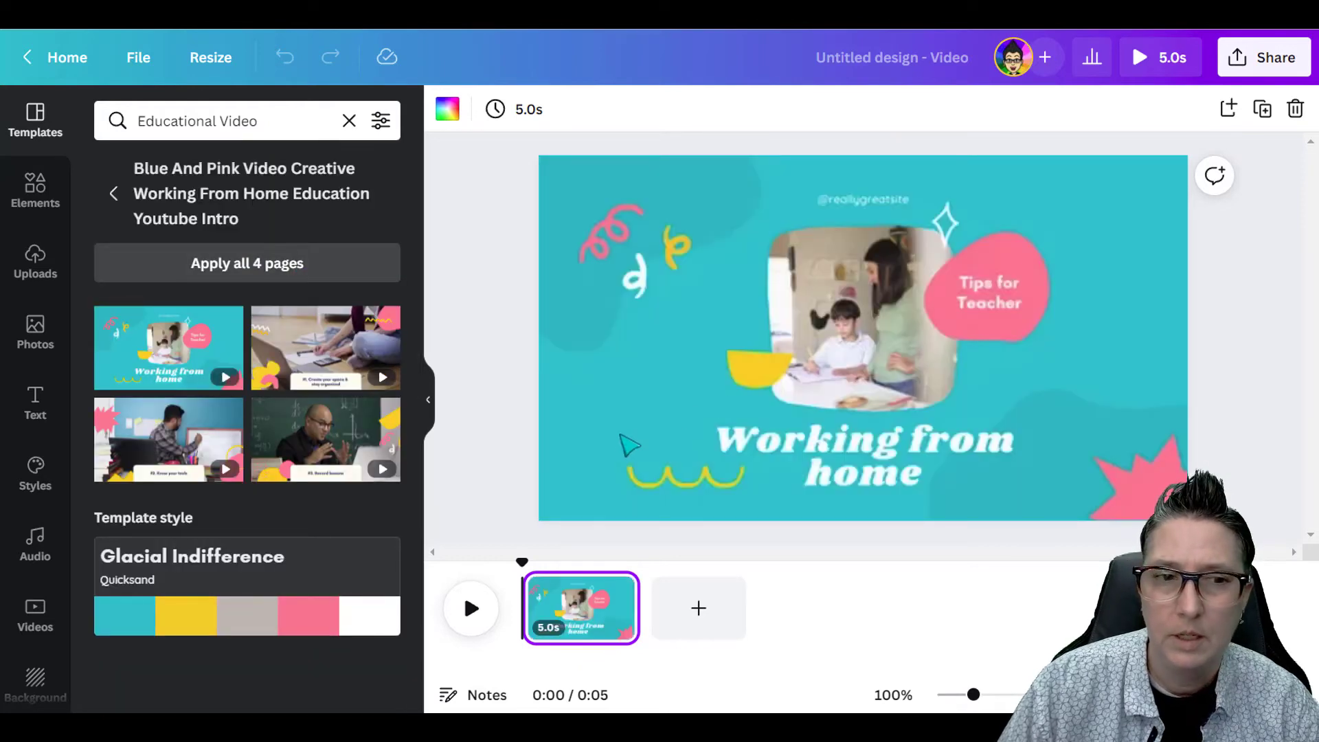
click(278, 509)
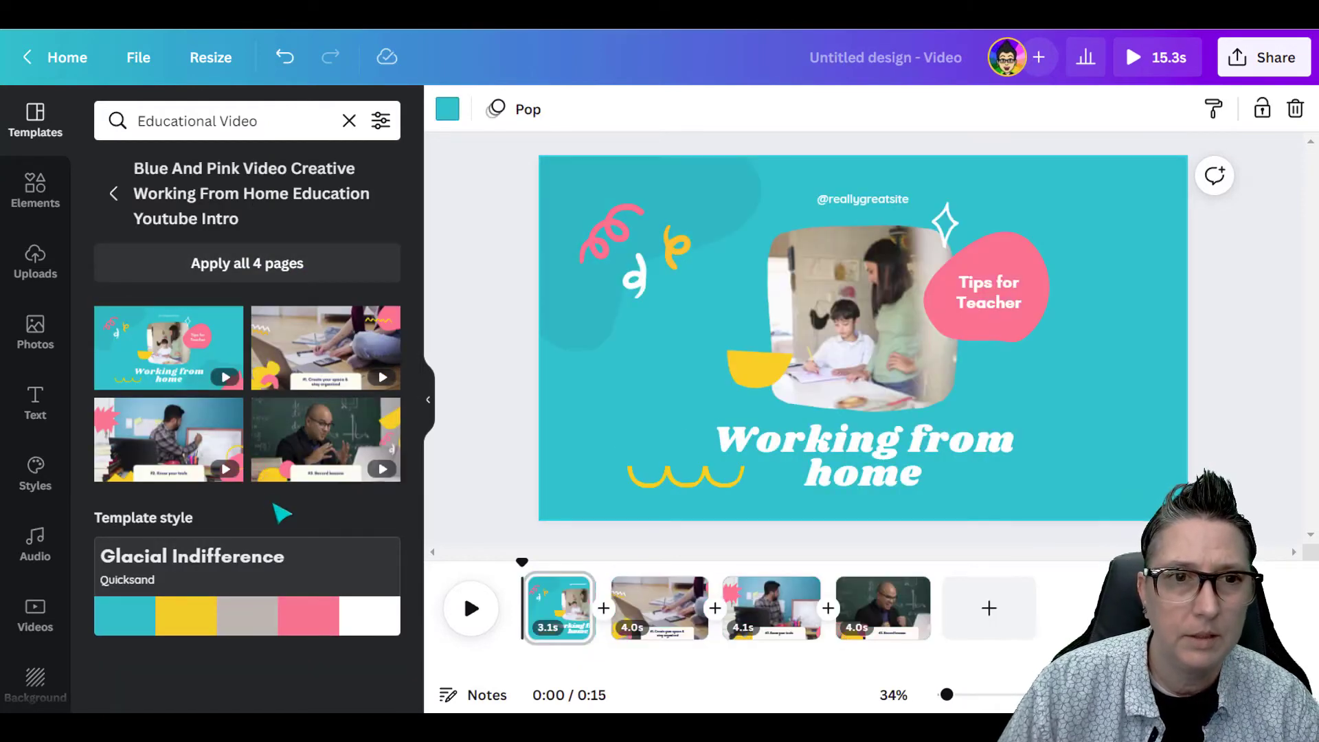
scroll(42, 474, down, 6)
scroll(38, 481, down, 3)
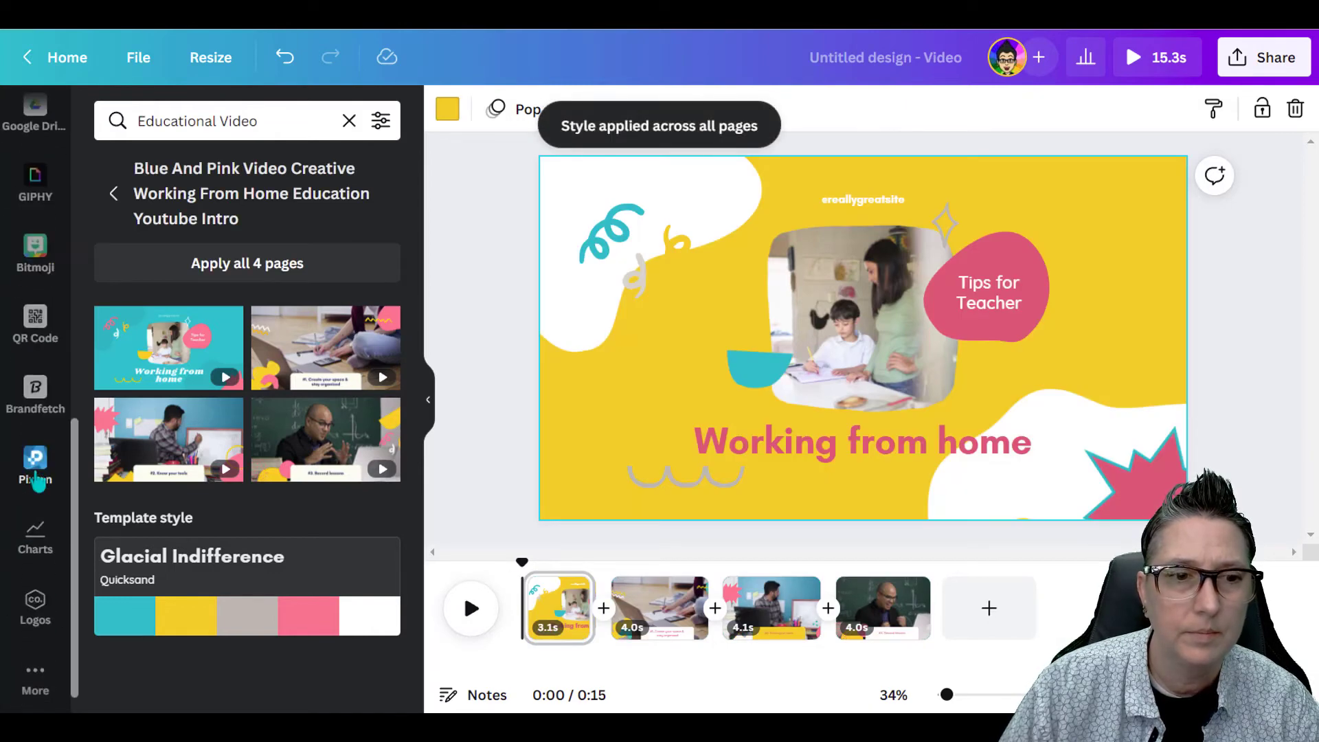
- Show the DEMO brand kit's logos in the Logos panel
click(35, 608)
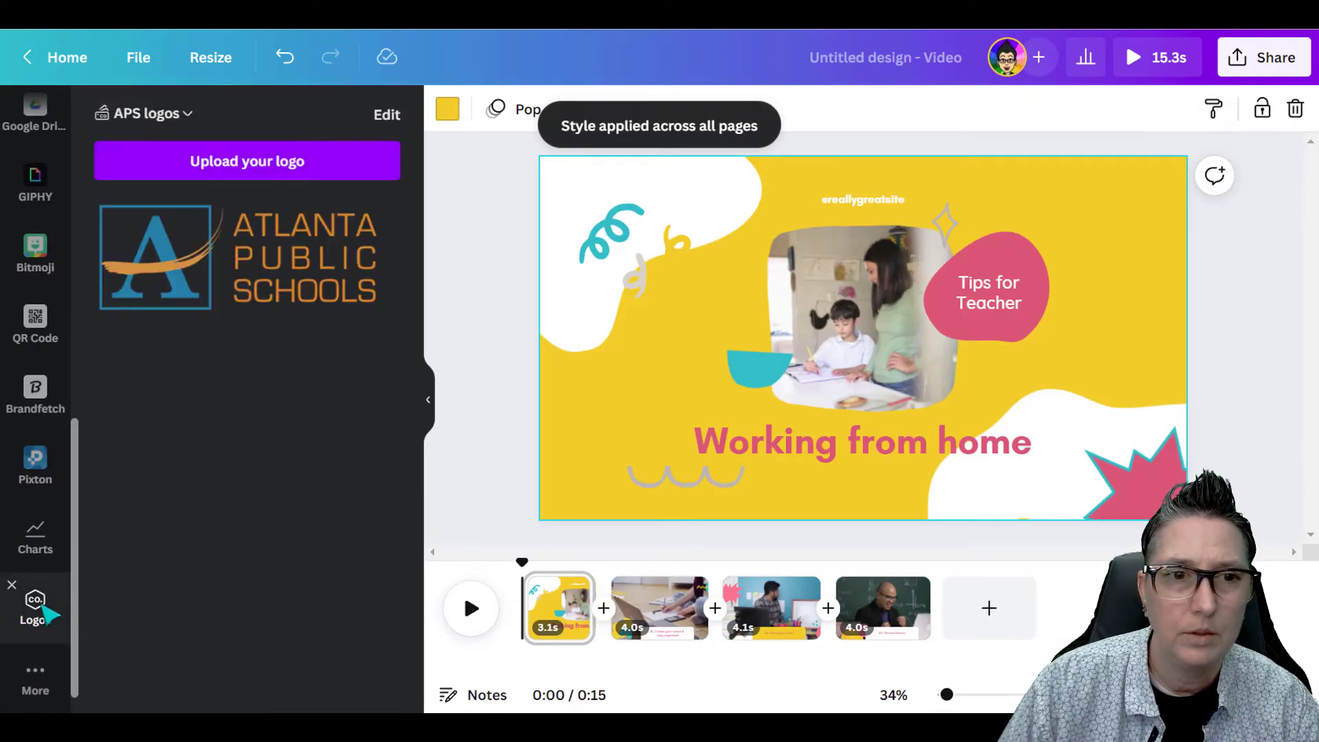
click(187, 114)
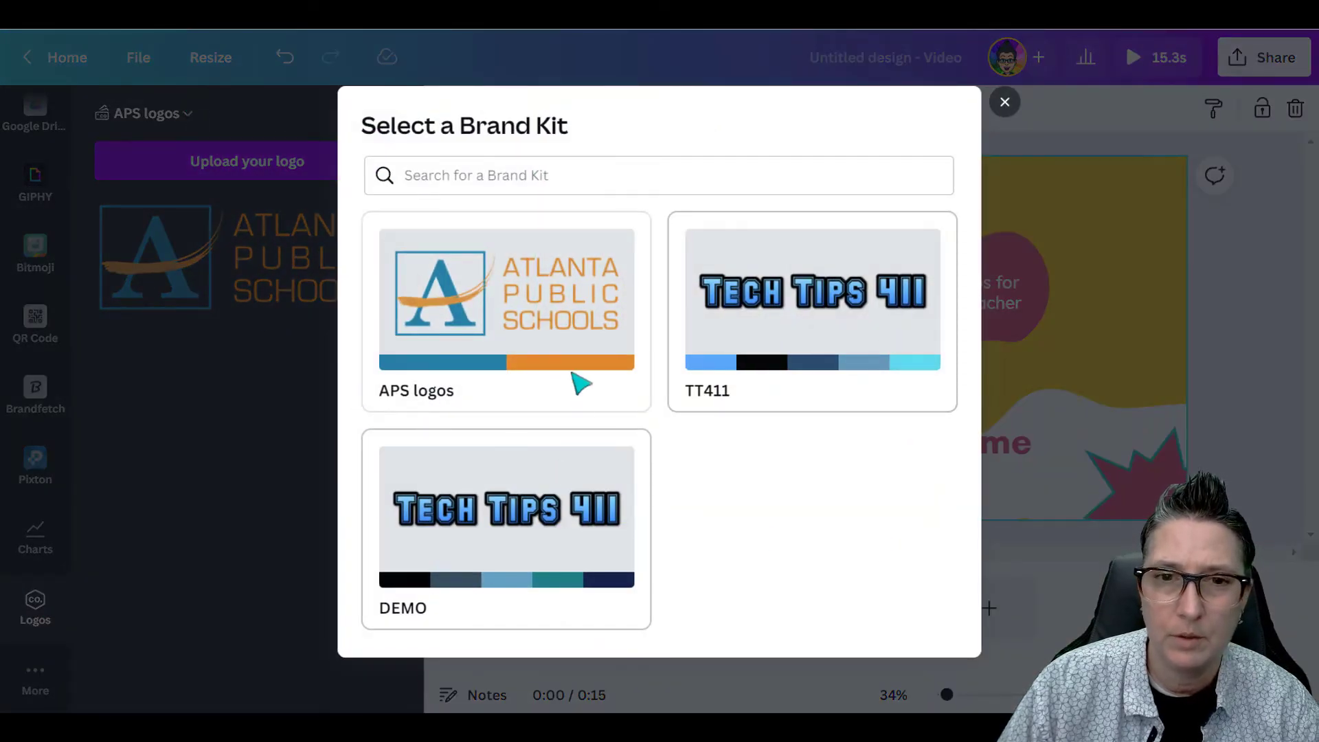
click(560, 573)
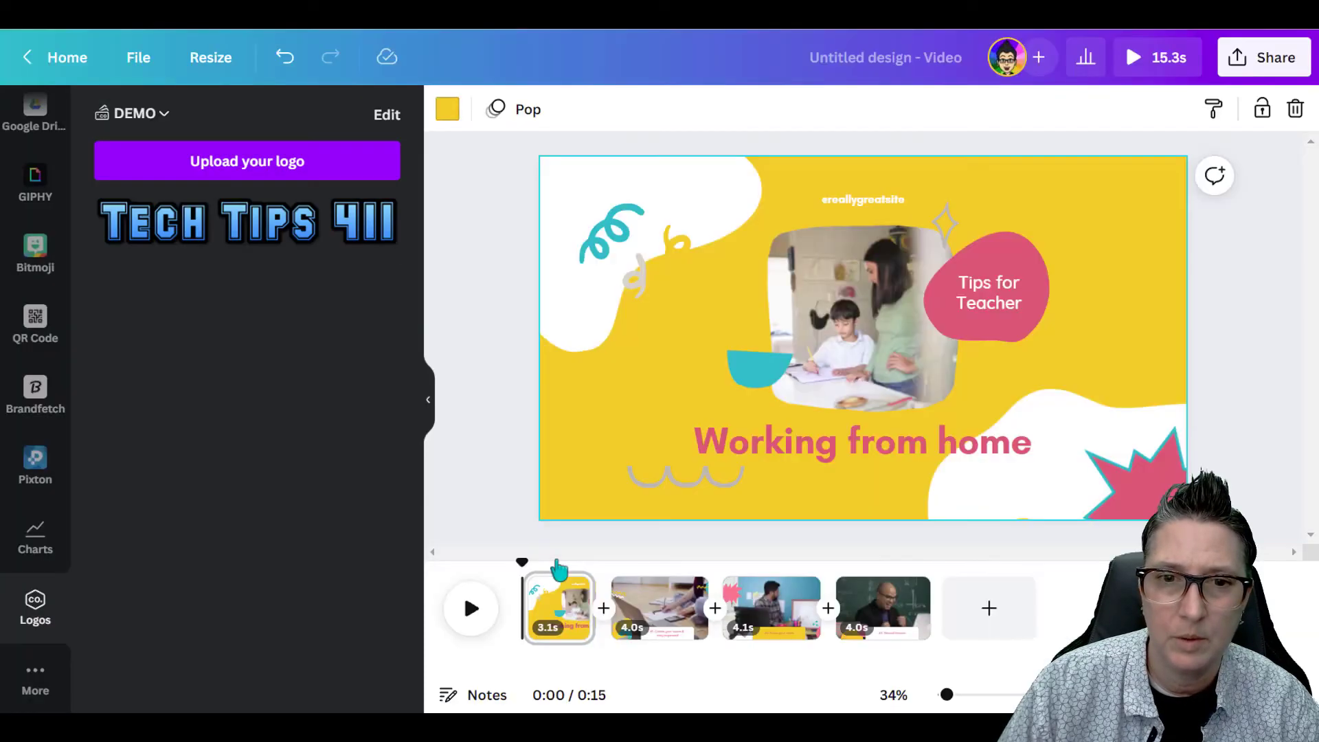
- Place the Tech Tips 411 logo at the lower left over the Working from home title
click(256, 220)
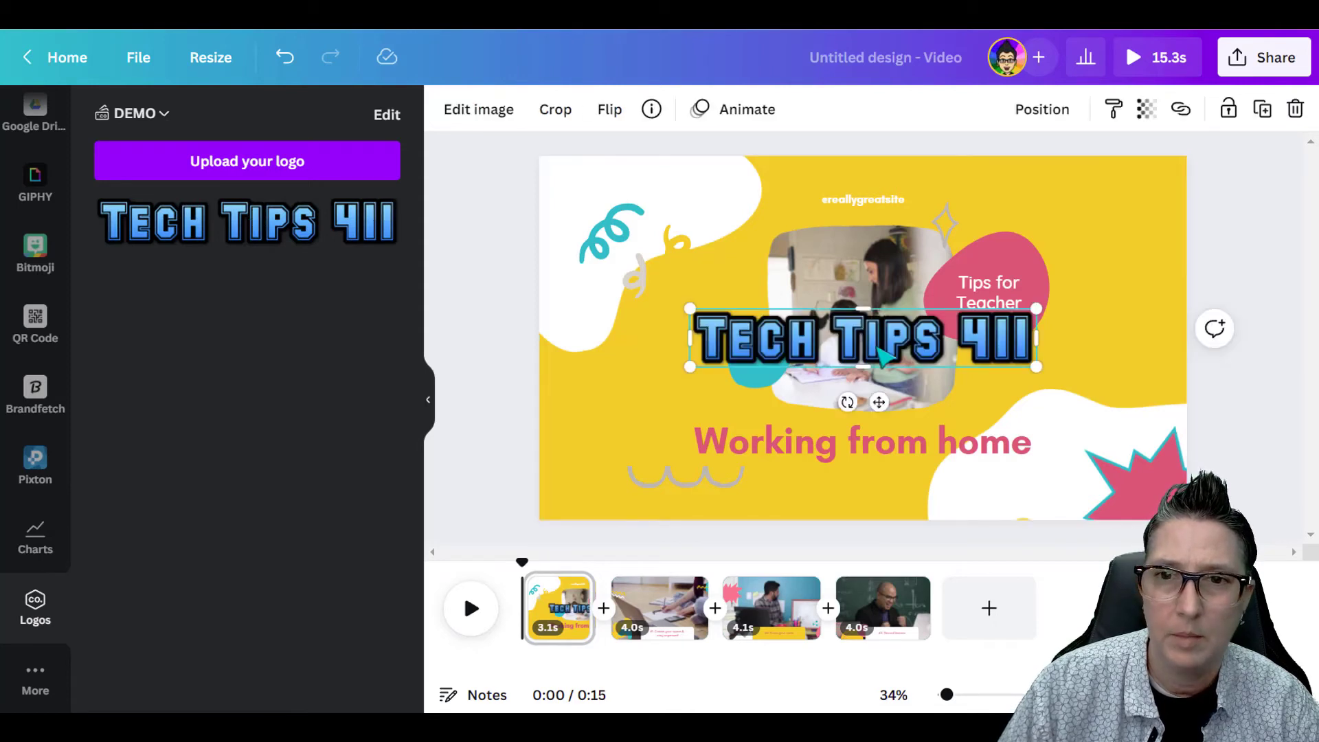
drag(822, 343, 683, 476)
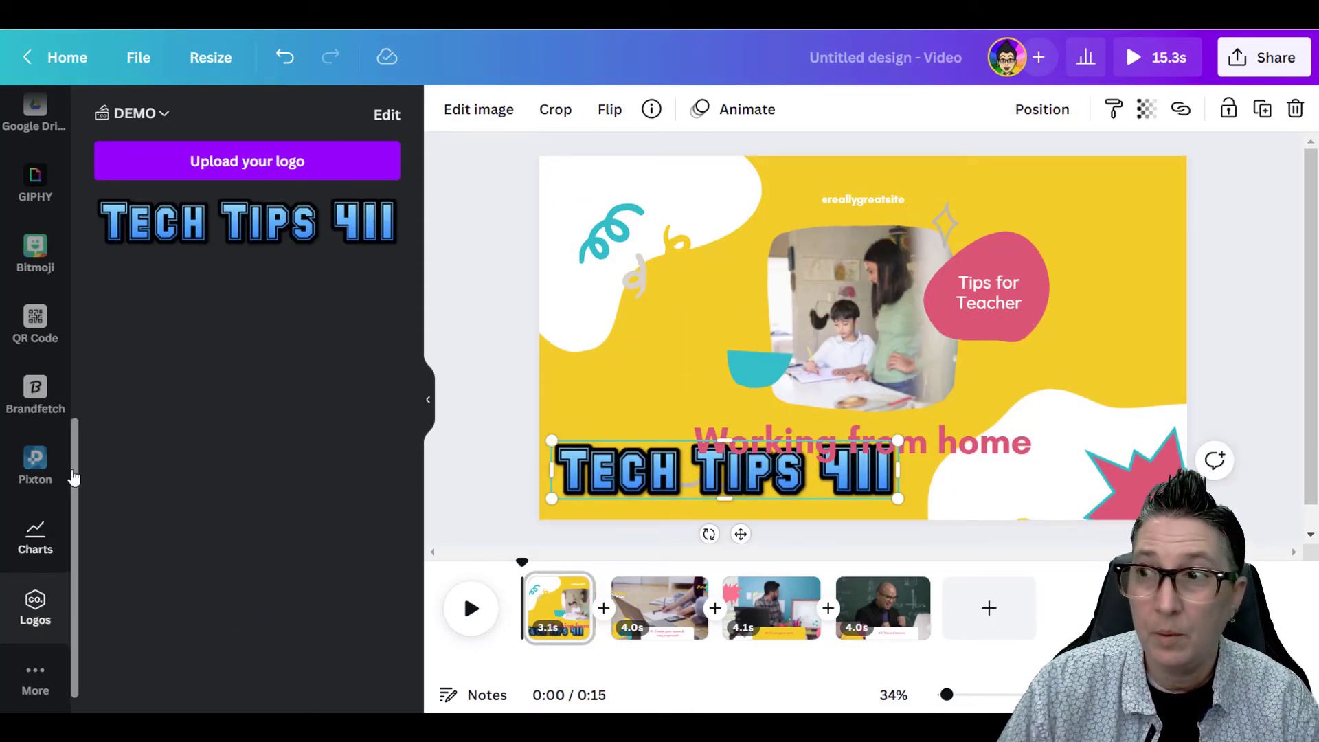
scroll(57, 362, up, 5)
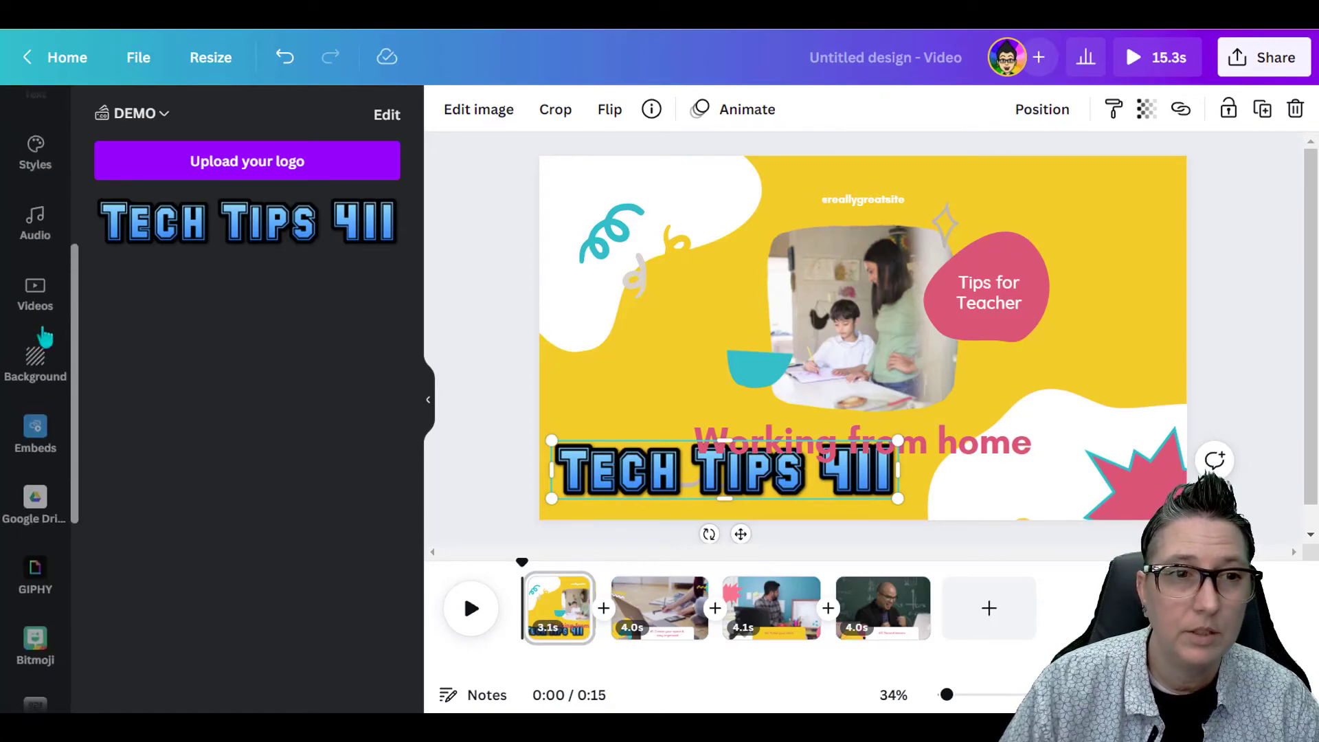
scroll(46, 350, up, 3)
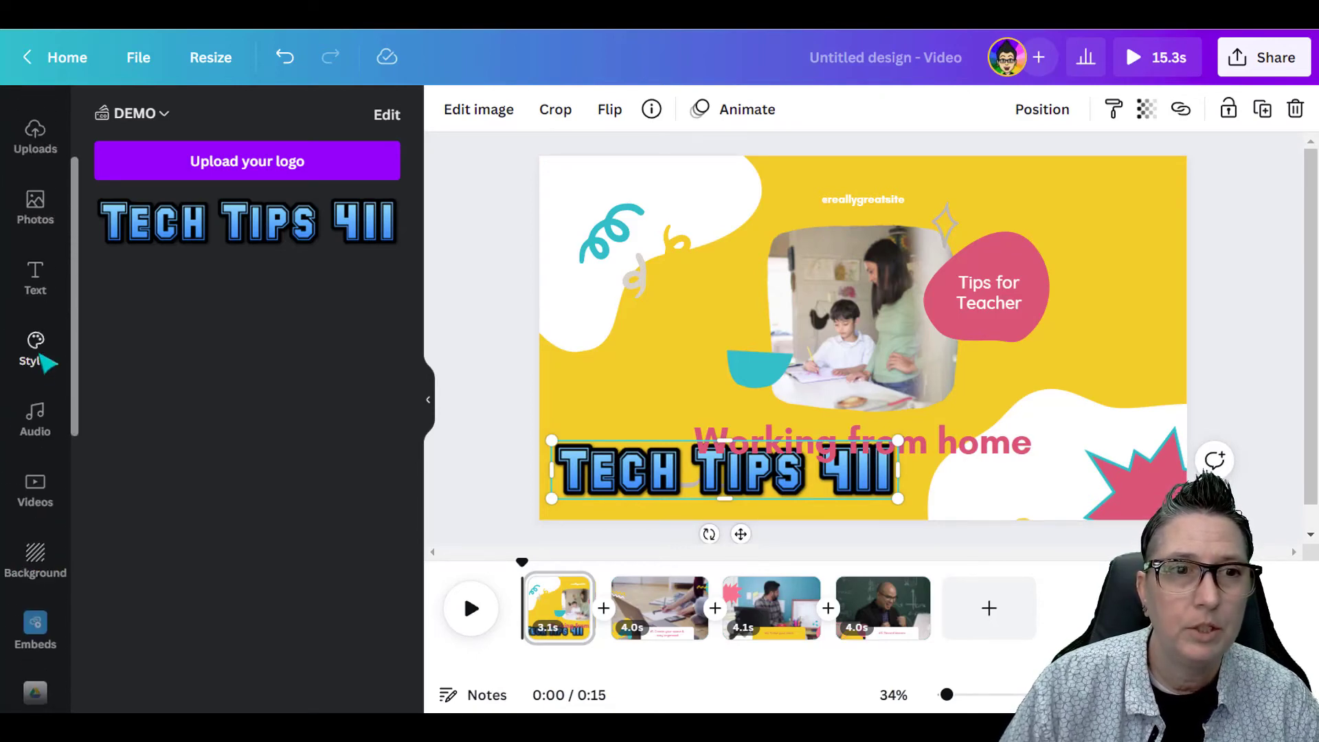
- Open brand Styles and confirm DEMO is the active brand kit
click(41, 352)
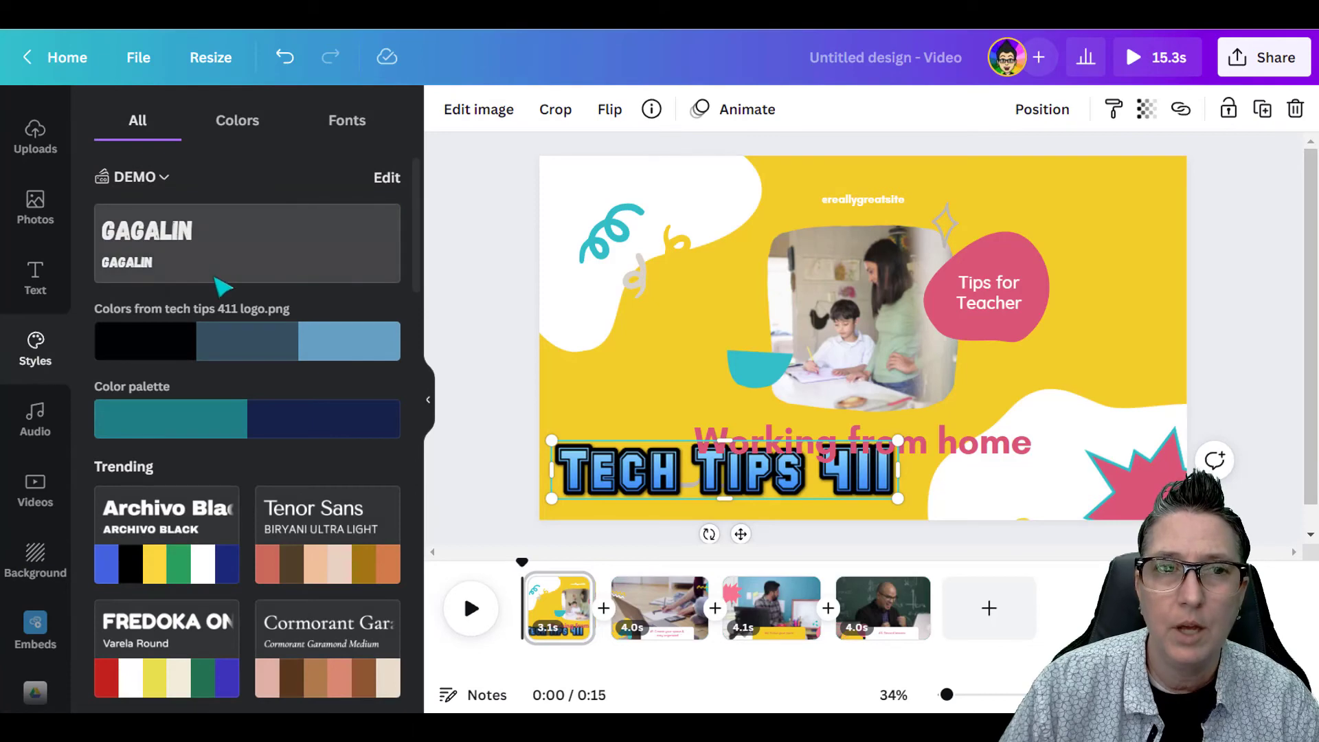
click(164, 177)
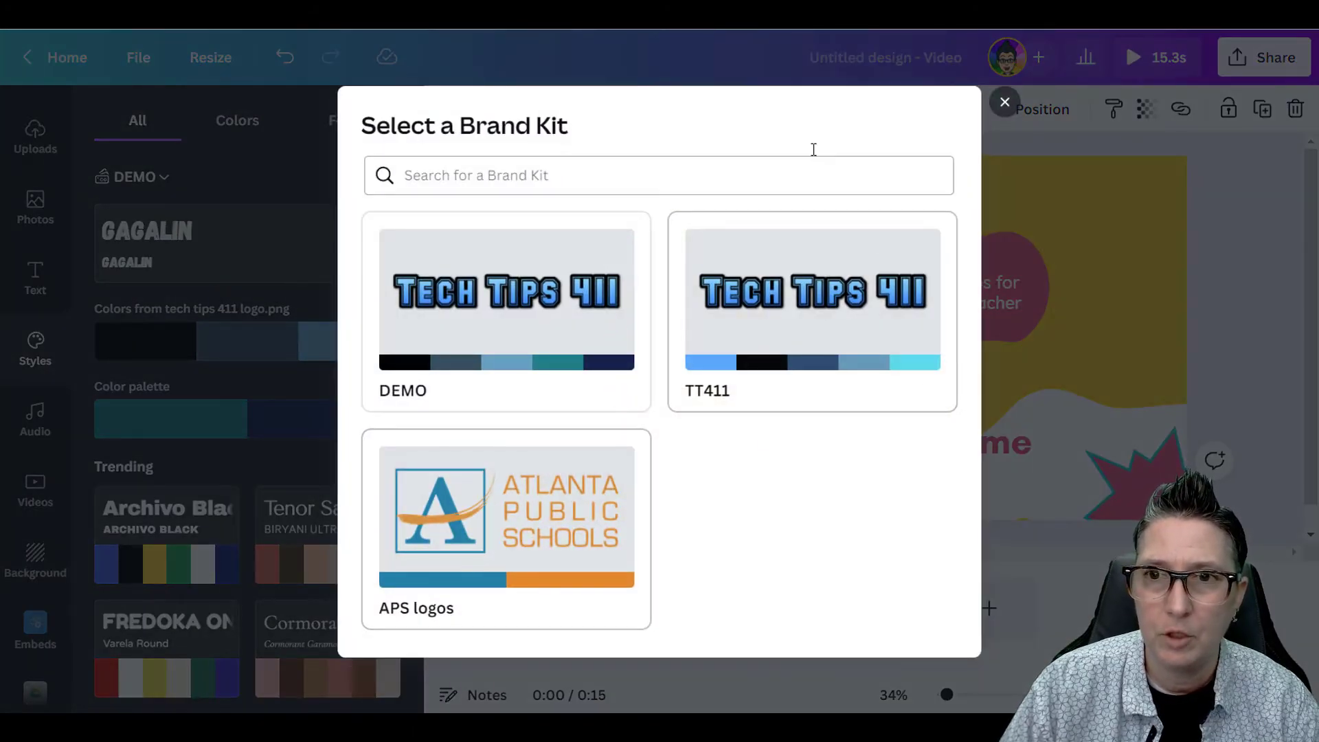
click(1004, 101)
scroll(294, 440, down, 5)
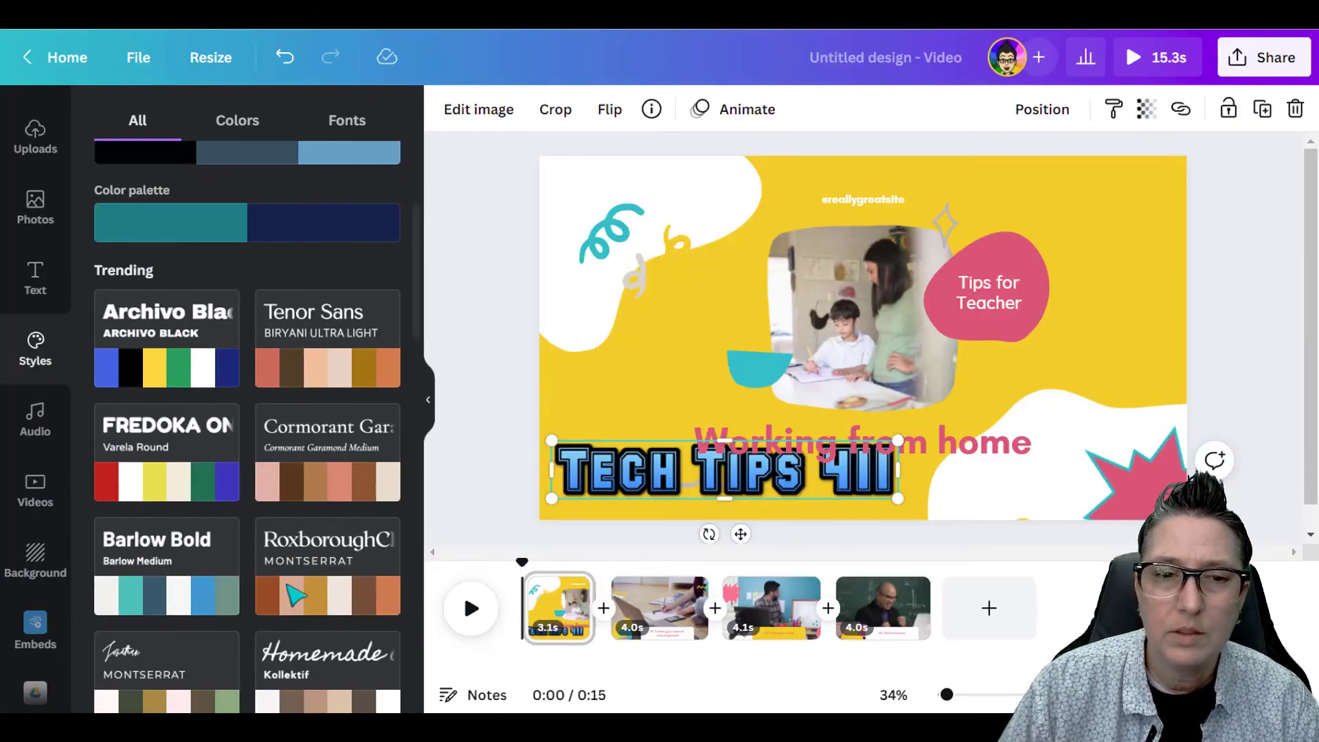
scroll(302, 583, up, 2)
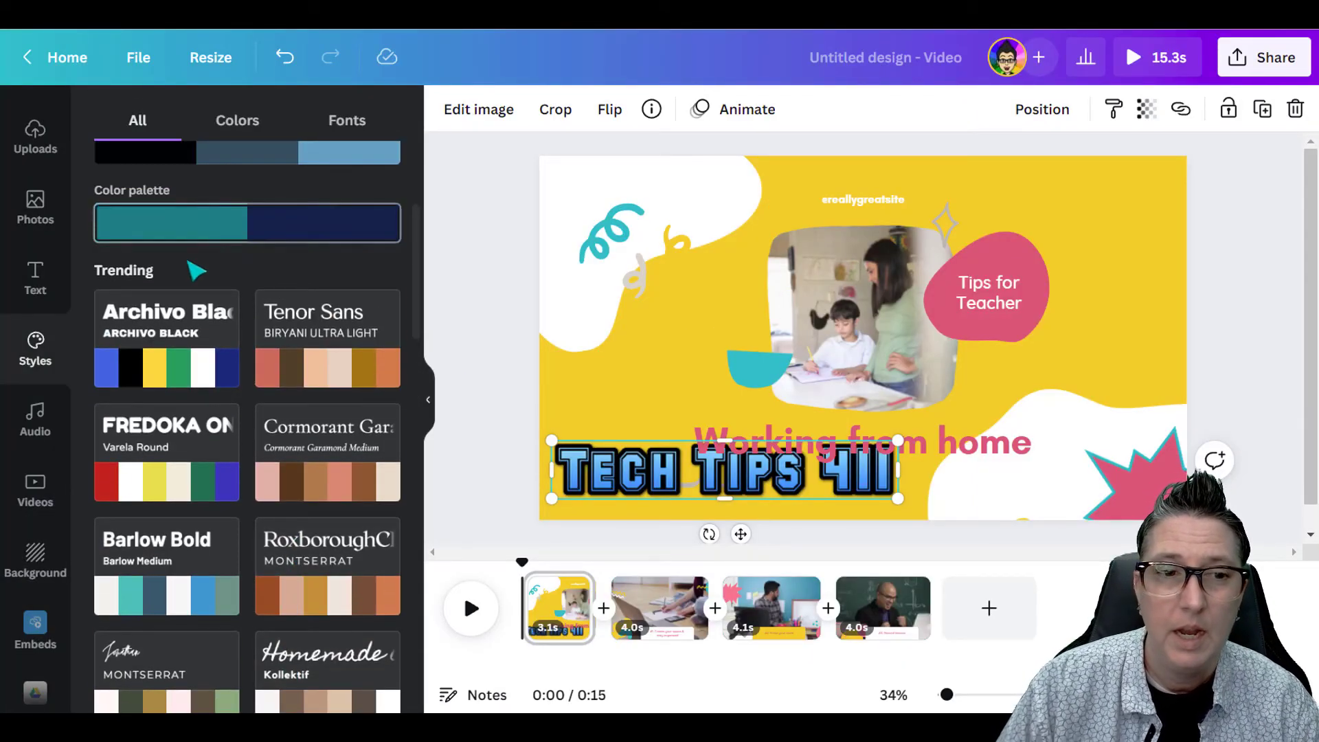
scroll(236, 391, up, 3)
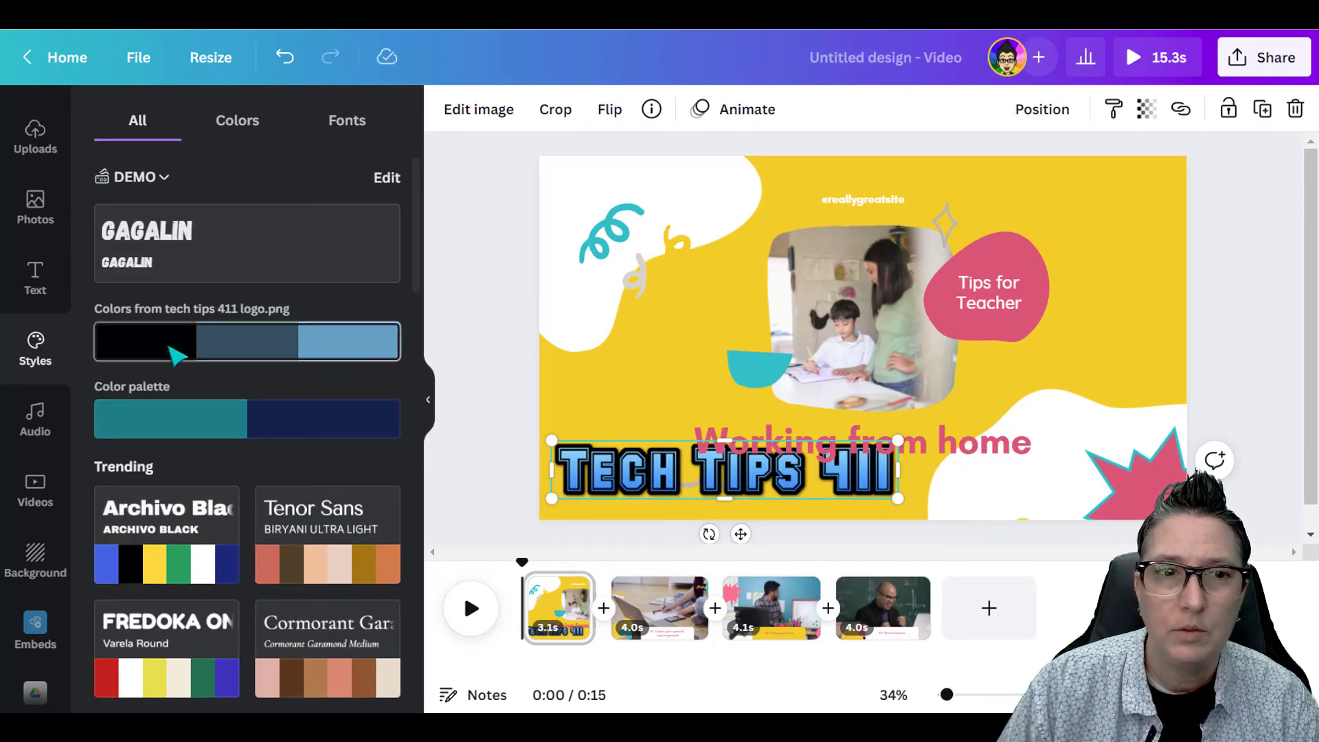
- Try the logo colours with two shuffles, then apply the teal and navy palette
click(178, 355)
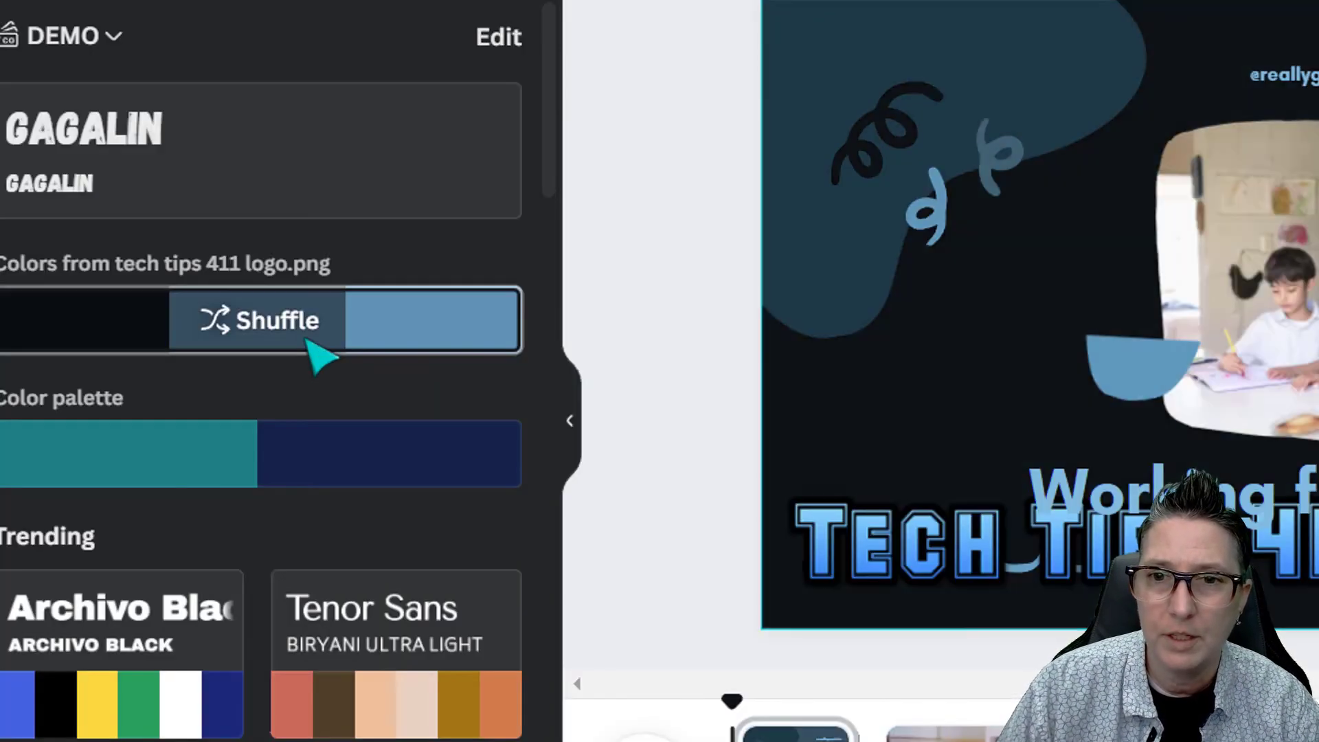
click(275, 355)
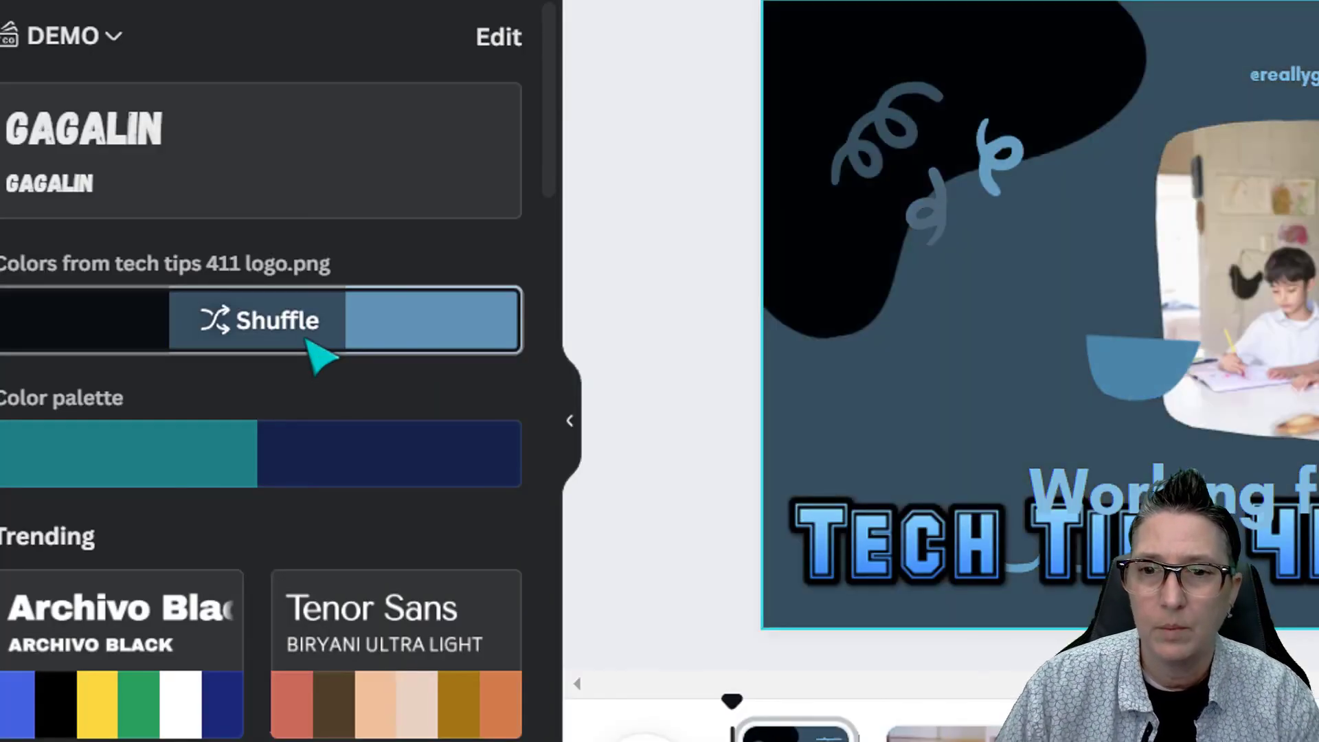
click(309, 344)
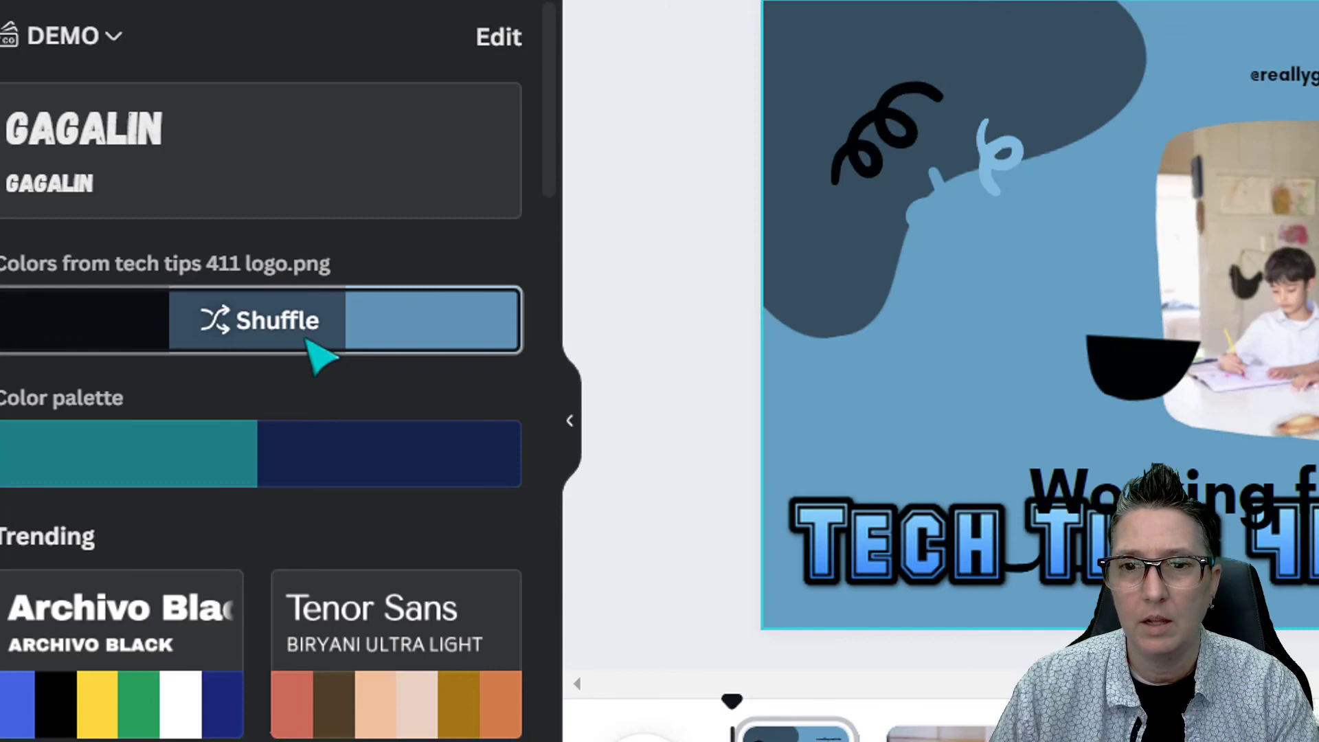
click(278, 485)
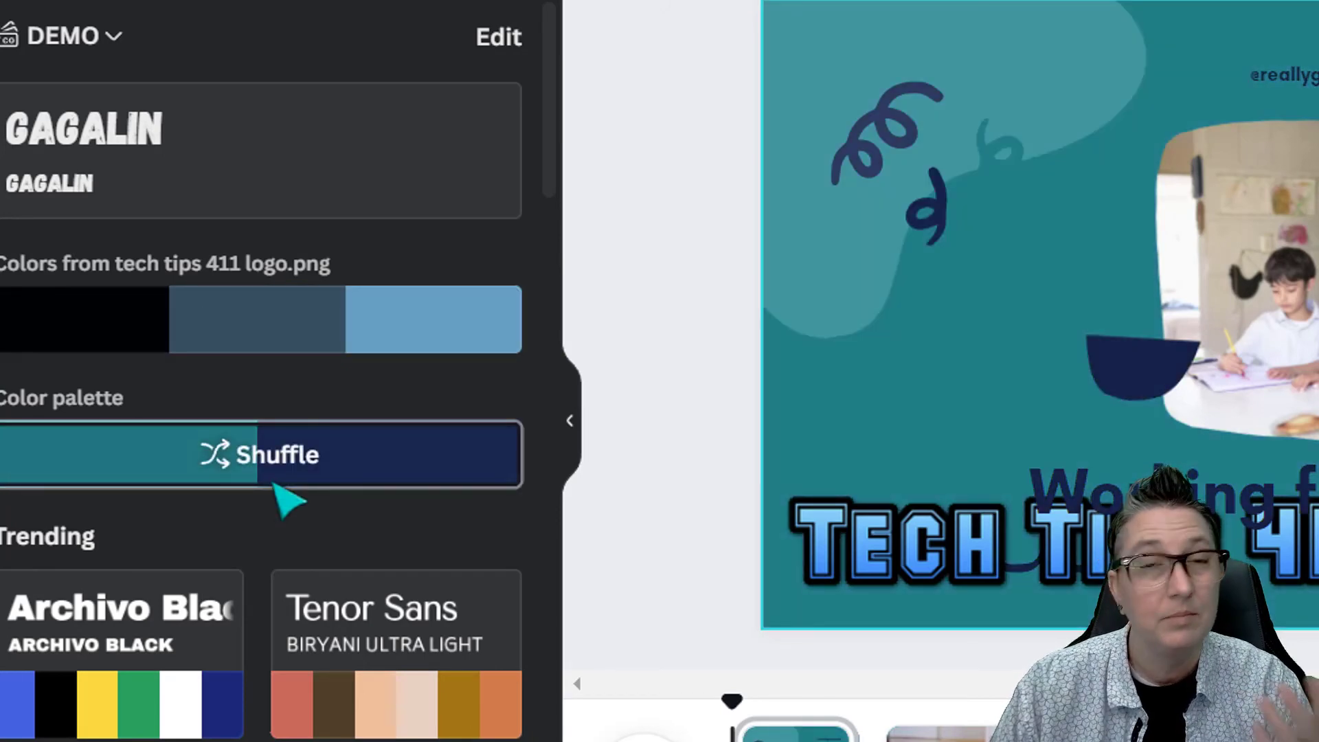